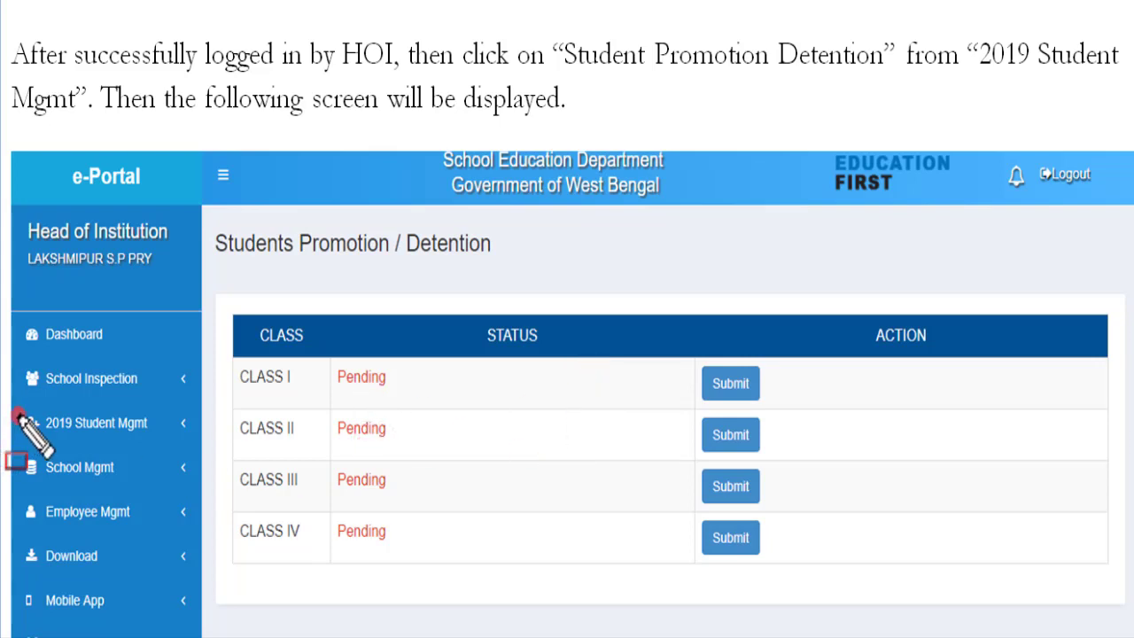
Examine the Students Promotion / Detention page under 2019 Student Mgmt, including each class's status and available actions.
{"action": "mouse_move", "coordinate": [20, 413]}
{"action": "left_mouse_down"}
{"action": "mouse_move", "coordinate": [34, 454]}
{"action": "mouse_move", "coordinate": [168, 448]}
{"action": "left_mouse_up"}
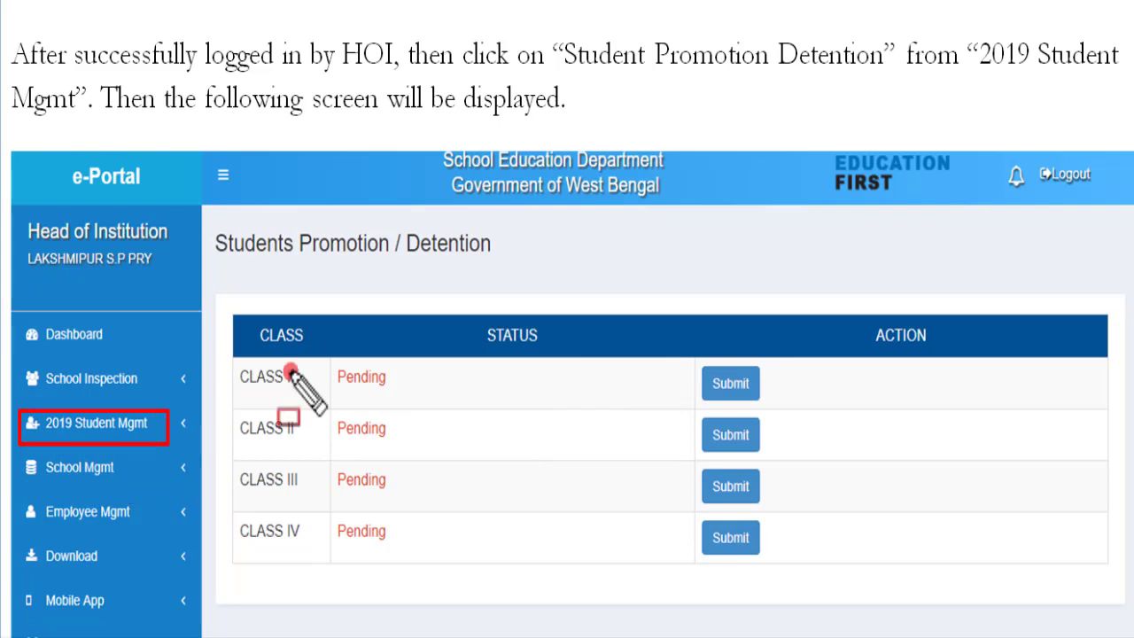
{"action": "mouse_move", "coordinate": [558, 39]}
{"action": "left_mouse_down"}
{"action": "mouse_move", "coordinate": [560, 73]}
{"action": "mouse_move", "coordinate": [886, 76]}
{"action": "left_mouse_up"}
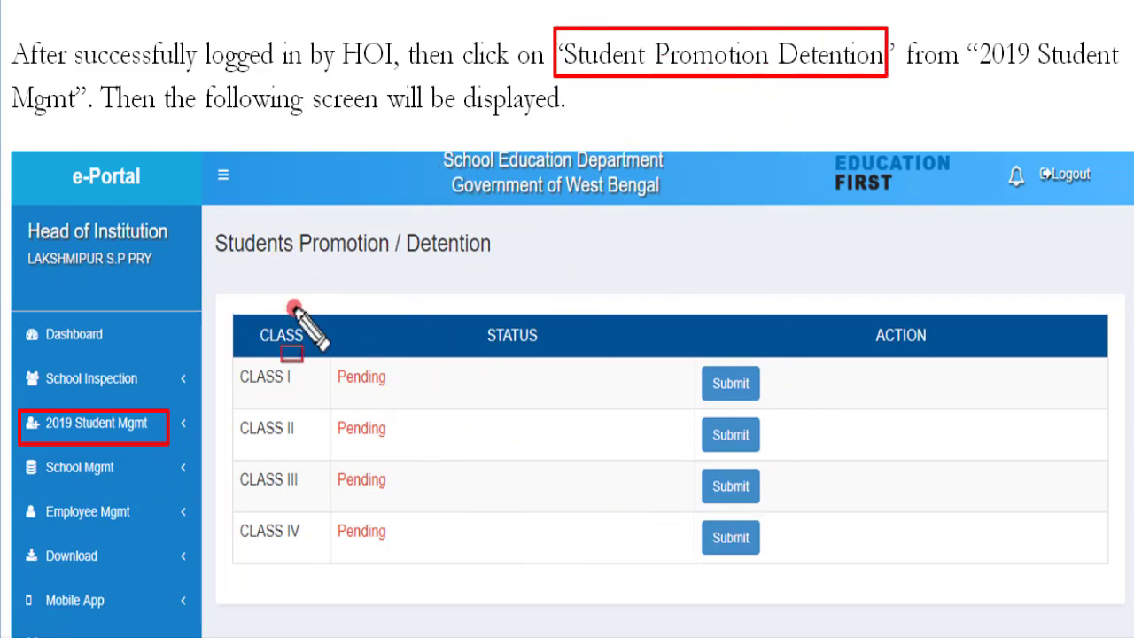
{"action": "mouse_move", "coordinate": [211, 223]}
{"action": "left_mouse_down"}
{"action": "mouse_move", "coordinate": [270, 280]}
{"action": "mouse_move", "coordinate": [516, 273]}
{"action": "left_mouse_up"}
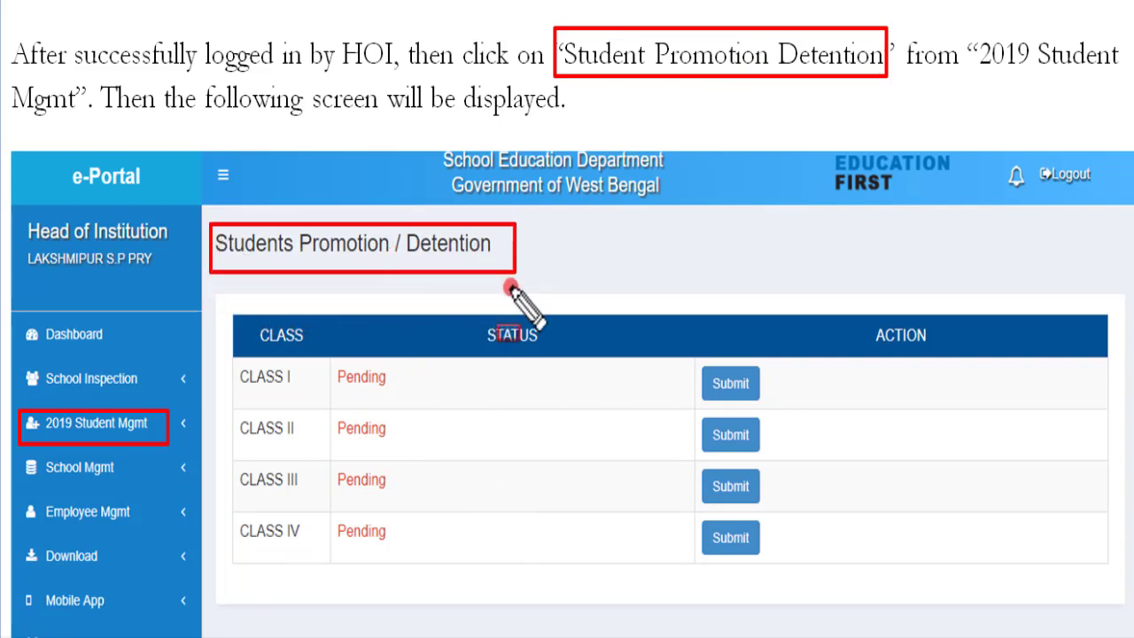
{"action": "mouse_move", "coordinate": [231, 351]}
{"action": "left_mouse_down"}
{"action": "mouse_move", "coordinate": [234, 501]}
{"action": "mouse_move", "coordinate": [312, 623]}
{"action": "mouse_move", "coordinate": [316, 568]}
{"action": "left_mouse_up"}
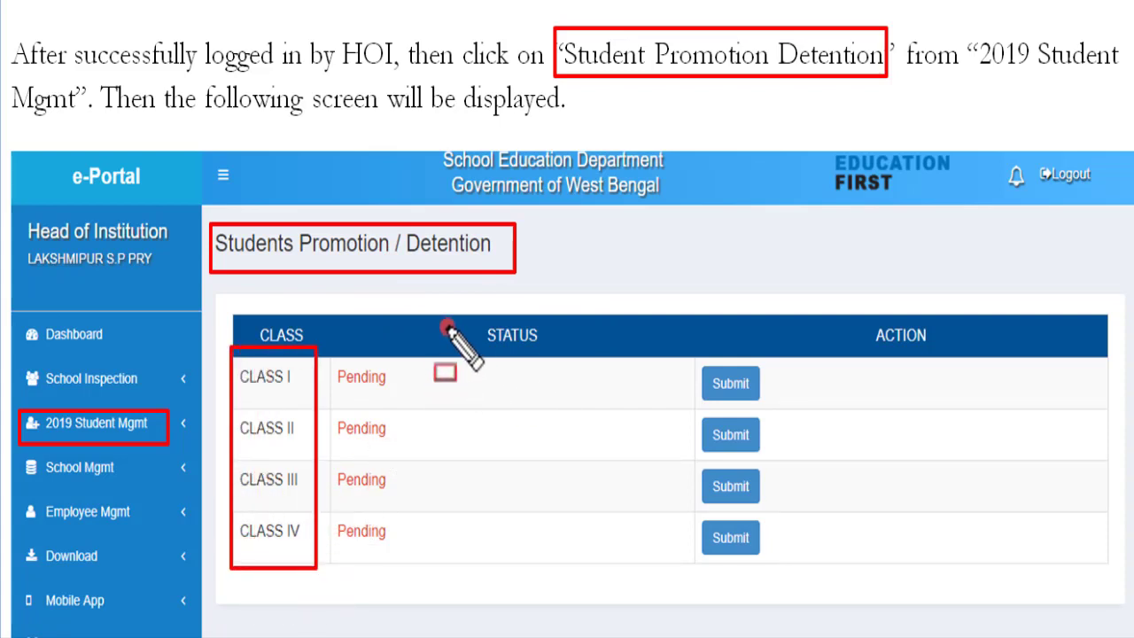
{"action": "left_click_drag", "start_coordinate": [446, 321], "coordinate": [559, 357]}
{"action": "left_click_drag", "start_coordinate": [873, 312], "coordinate": [963, 345]}
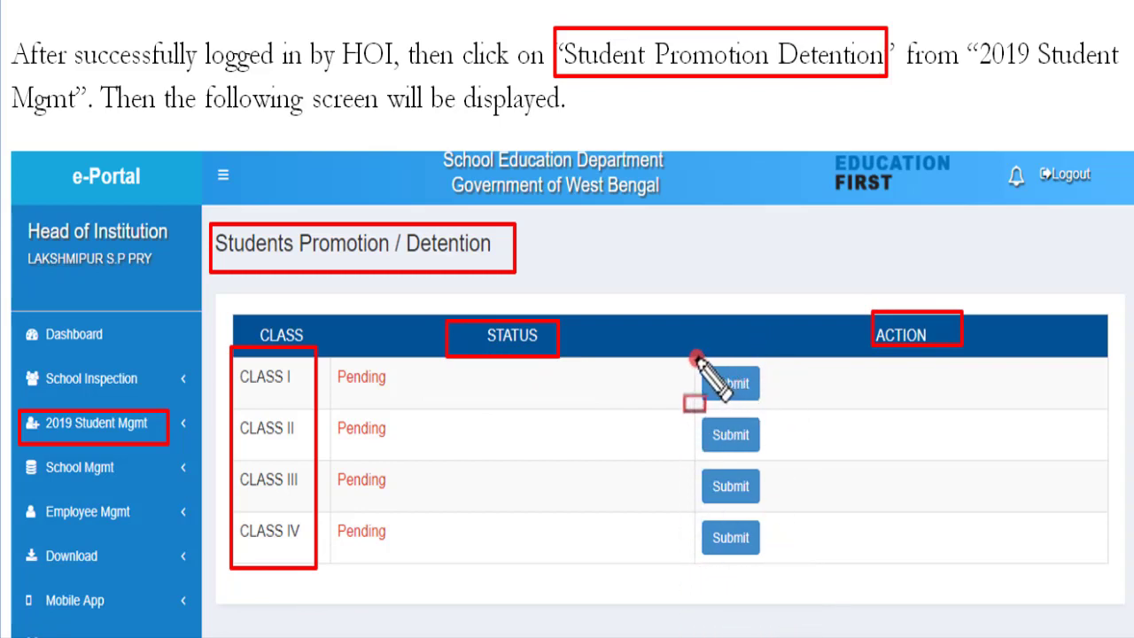
{"action": "mouse_move", "coordinate": [698, 358]}
{"action": "left_mouse_down"}
{"action": "mouse_move", "coordinate": [736, 603]}
{"action": "mouse_move", "coordinate": [783, 580]}
{"action": "mouse_move", "coordinate": [779, 569]}
{"action": "left_mouse_up"}
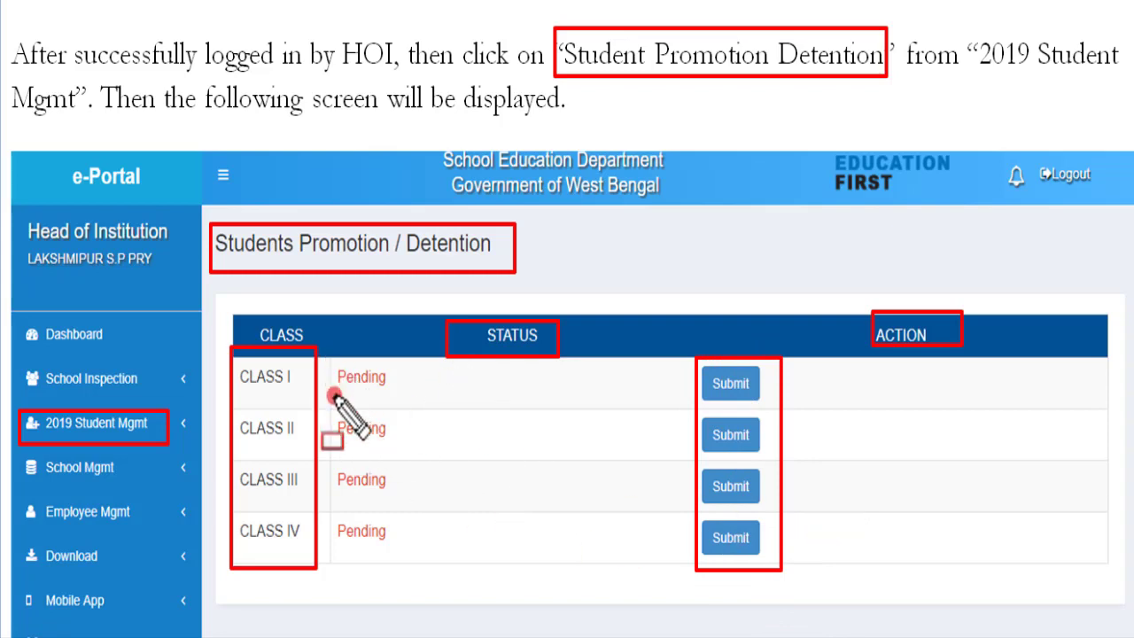
{"action": "key", "text": "Escape"}
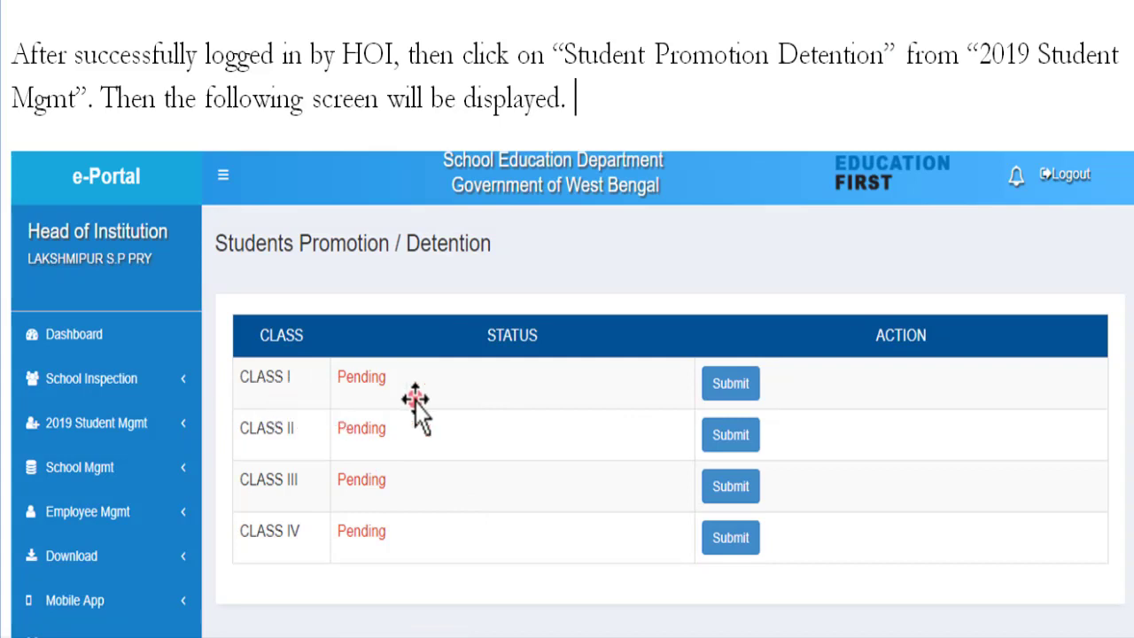
Open the CLASS I promotion and detention list and save its student data as a draft.
{"action": "left_click", "coordinate": [749, 382]}
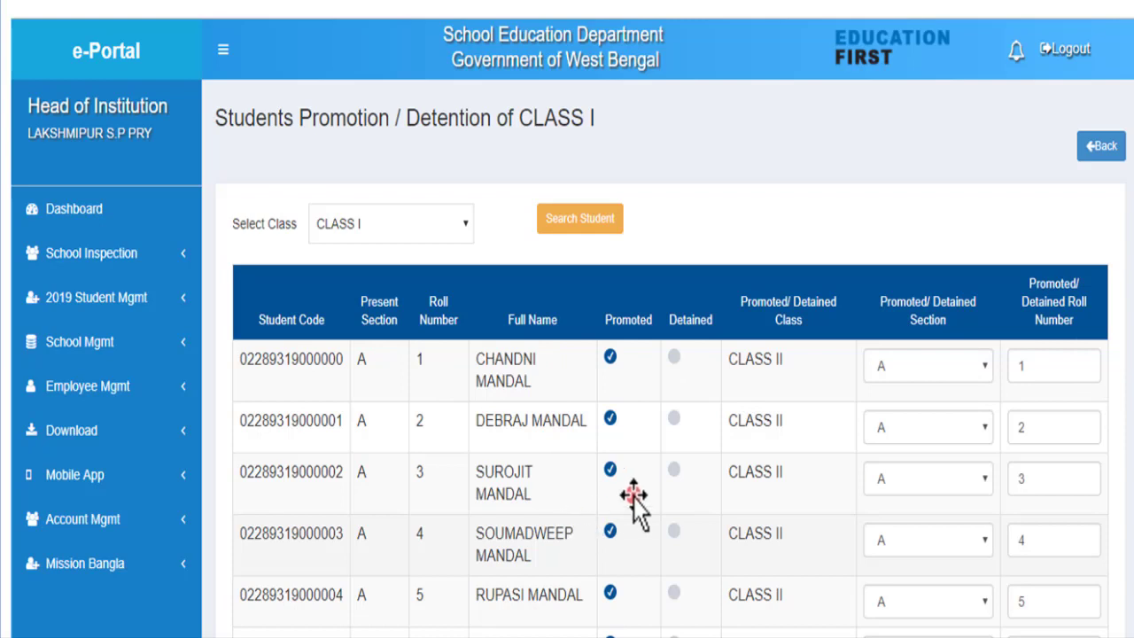
{"action": "scroll", "coordinate": [636, 483], "scroll_direction": "down", "scroll_amount": 3}
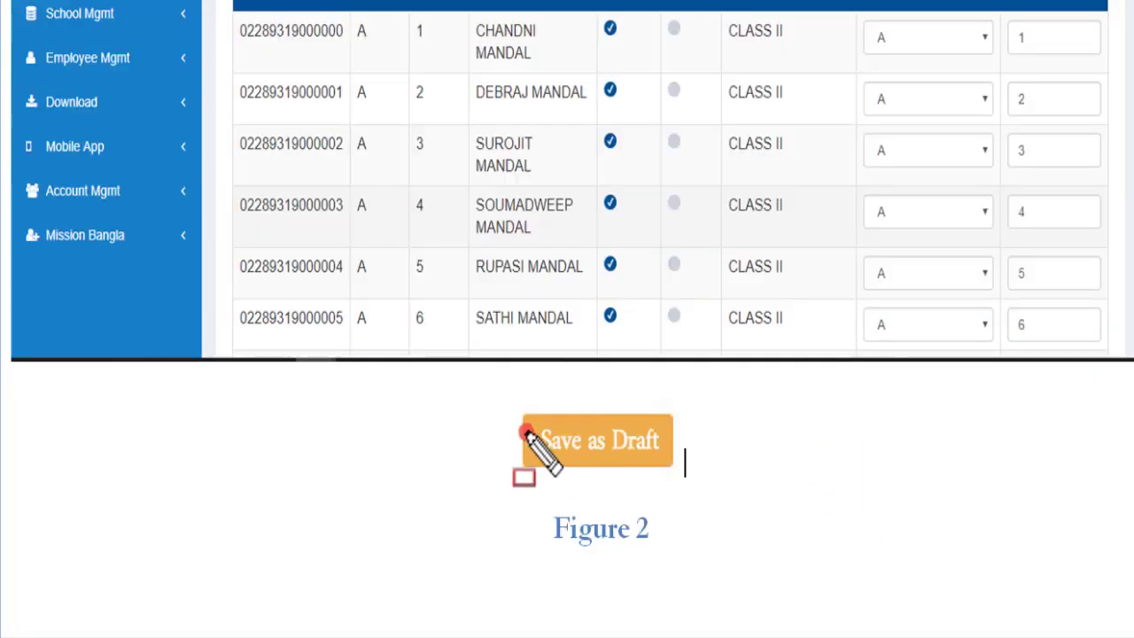
{"action": "mouse_move", "coordinate": [512, 404]}
{"action": "left_mouse_down"}
{"action": "mouse_move", "coordinate": [636, 490]}
{"action": "mouse_move", "coordinate": [690, 483]}
{"action": "left_mouse_up"}
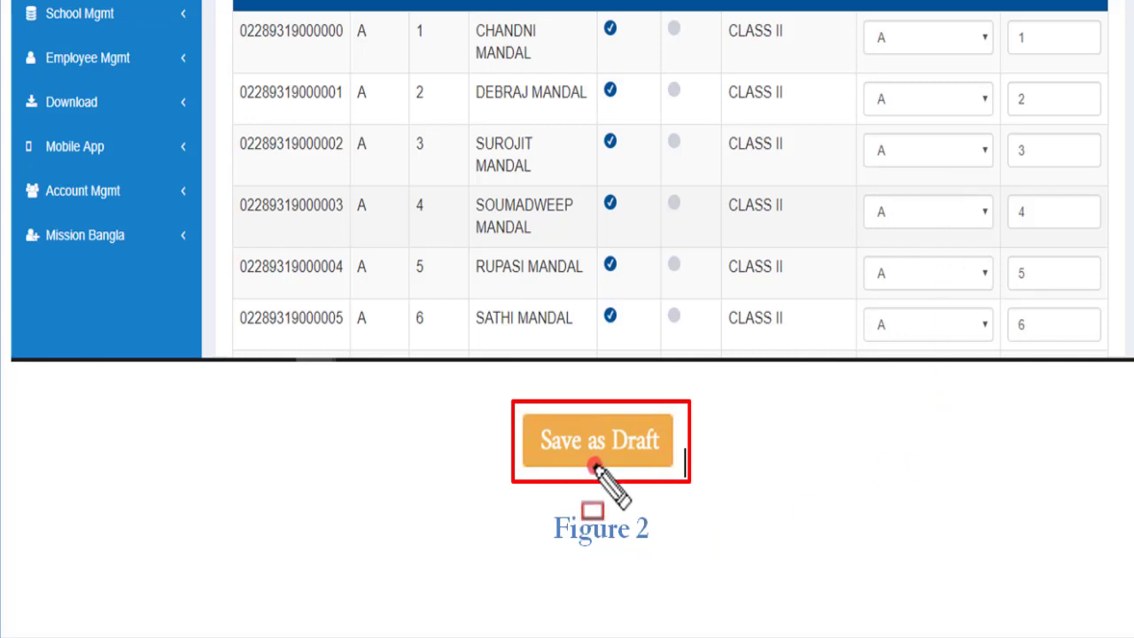
{"action": "key", "text": "Escape"}
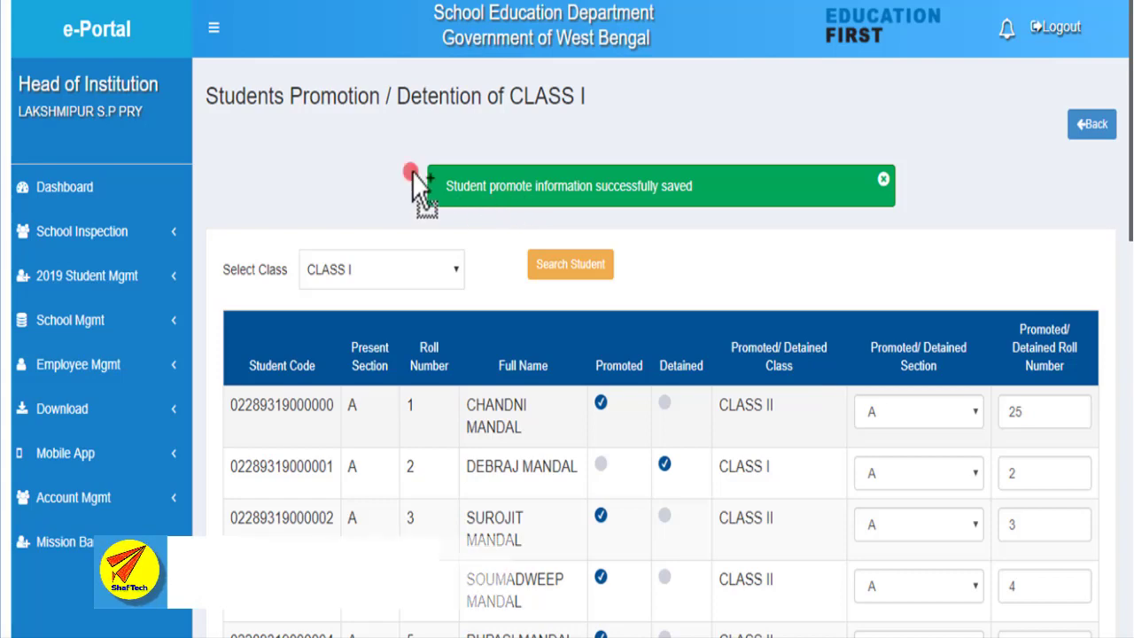
Return from the CLASS I student list to the overview of all classes.
{"action": "mouse_move", "coordinate": [418, 159]}
{"action": "left_mouse_down"}
{"action": "mouse_move", "coordinate": [446, 205]}
{"action": "mouse_move", "coordinate": [717, 217]}
{"action": "left_mouse_up"}
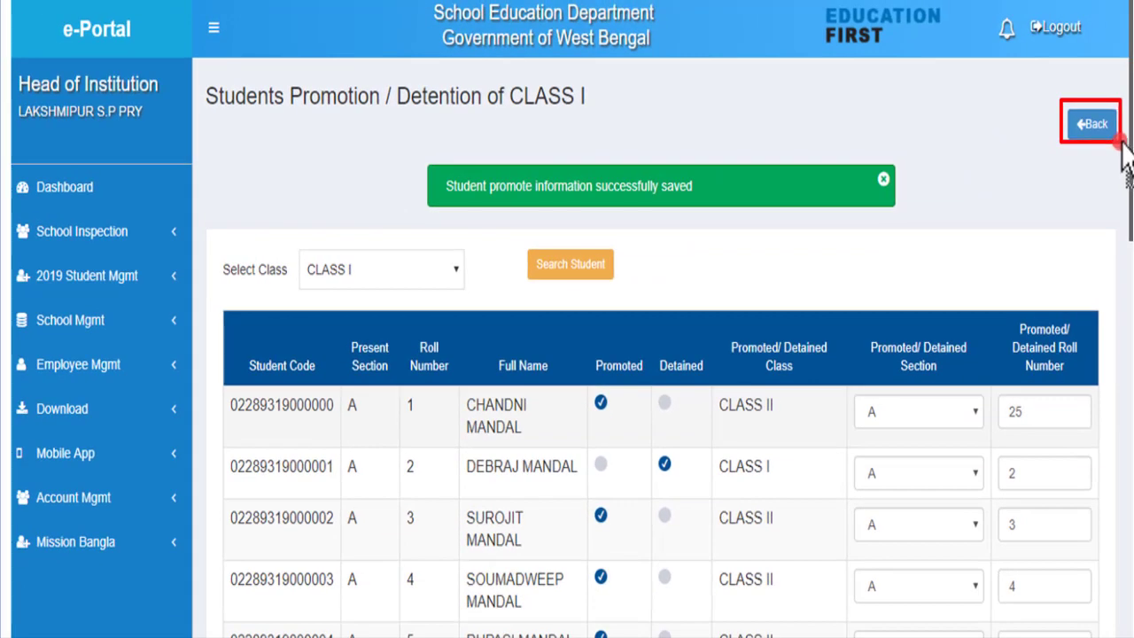
{"action": "left_click_drag", "start_coordinate": [1121, 140], "coordinate": [907, 201]}
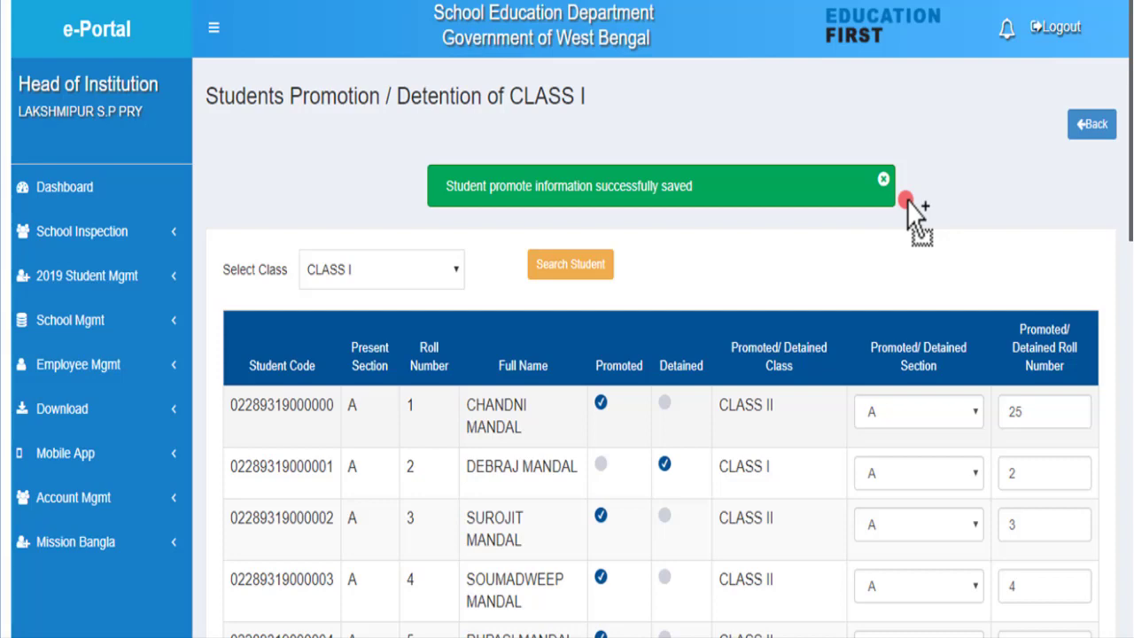
{"action": "left_click_drag", "start_coordinate": [912, 208], "coordinate": [913, 208]}
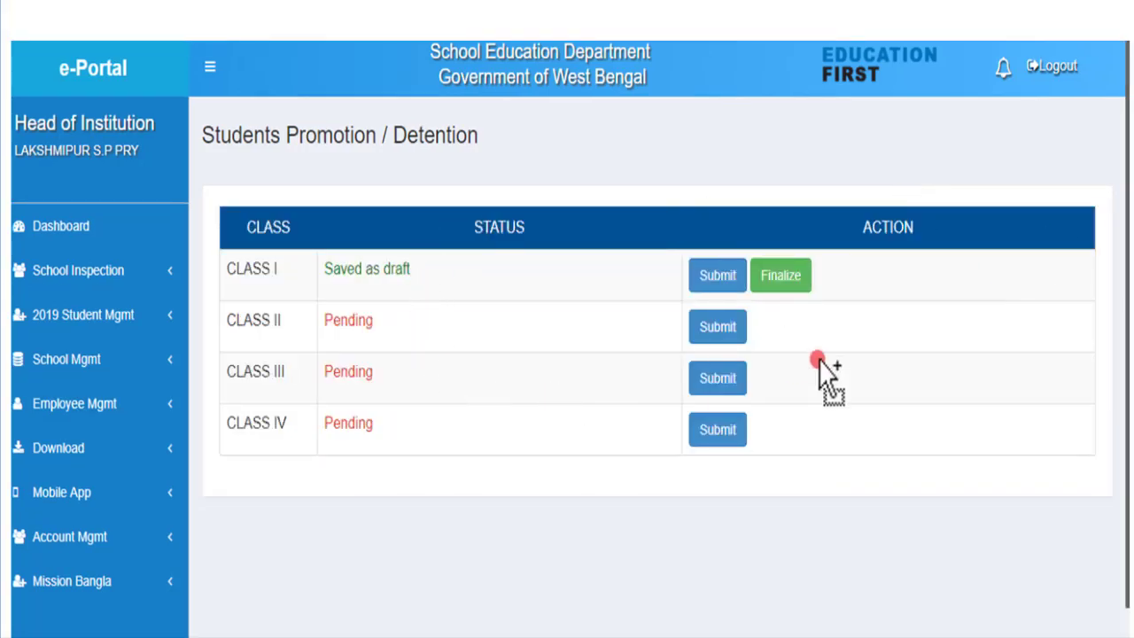
Finalize the drafted promotion and detention data of CLASS I.
{"action": "mouse_move", "coordinate": [819, 357]}
{"action": "left_mouse_down"}
{"action": "mouse_move", "coordinate": [653, 298]}
{"action": "mouse_move", "coordinate": [788, 386]}
{"action": "mouse_move", "coordinate": [614, 308]}
{"action": "mouse_move", "coordinate": [349, 335]}
{"action": "mouse_move", "coordinate": [280, 263]}
{"action": "left_mouse_up"}
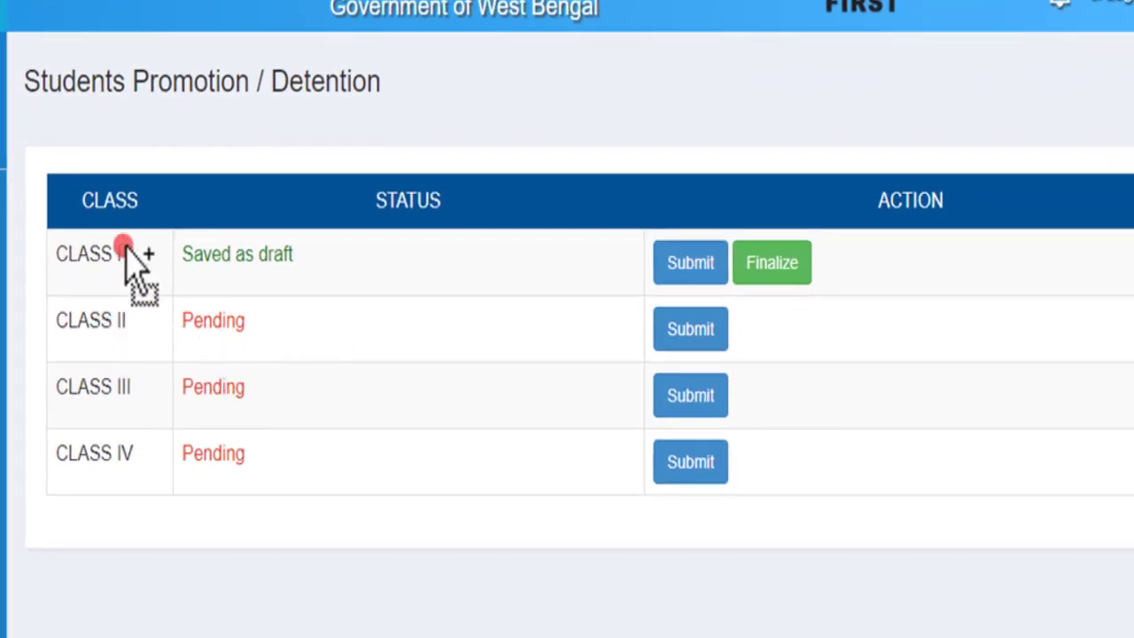
{"action": "mouse_move", "coordinate": [125, 248]}
{"action": "left_mouse_down"}
{"action": "mouse_move", "coordinate": [216, 346]}
{"action": "mouse_move", "coordinate": [178, 238]}
{"action": "mouse_move", "coordinate": [251, 290]}
{"action": "mouse_move", "coordinate": [303, 282]}
{"action": "mouse_move", "coordinate": [201, 266]}
{"action": "mouse_move", "coordinate": [231, 338]}
{"action": "mouse_move", "coordinate": [771, 326]}
{"action": "left_mouse_up"}
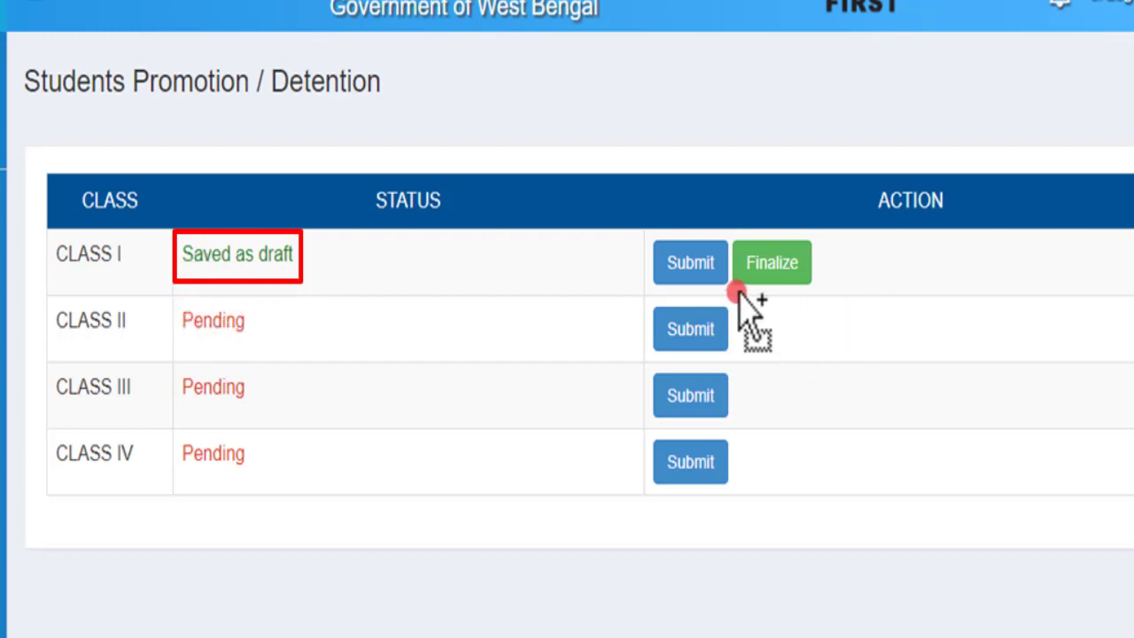
{"action": "mouse_move", "coordinate": [736, 291]}
{"action": "left_mouse_down"}
{"action": "mouse_move", "coordinate": [825, 289]}
{"action": "mouse_move", "coordinate": [333, 266]}
{"action": "mouse_move", "coordinate": [254, 293]}
{"action": "mouse_move", "coordinate": [321, 317]}
{"action": "mouse_move", "coordinate": [309, 263]}
{"action": "mouse_move", "coordinate": [737, 307]}
{"action": "mouse_move", "coordinate": [762, 279]}
{"action": "mouse_move", "coordinate": [808, 279]}
{"action": "left_mouse_up"}
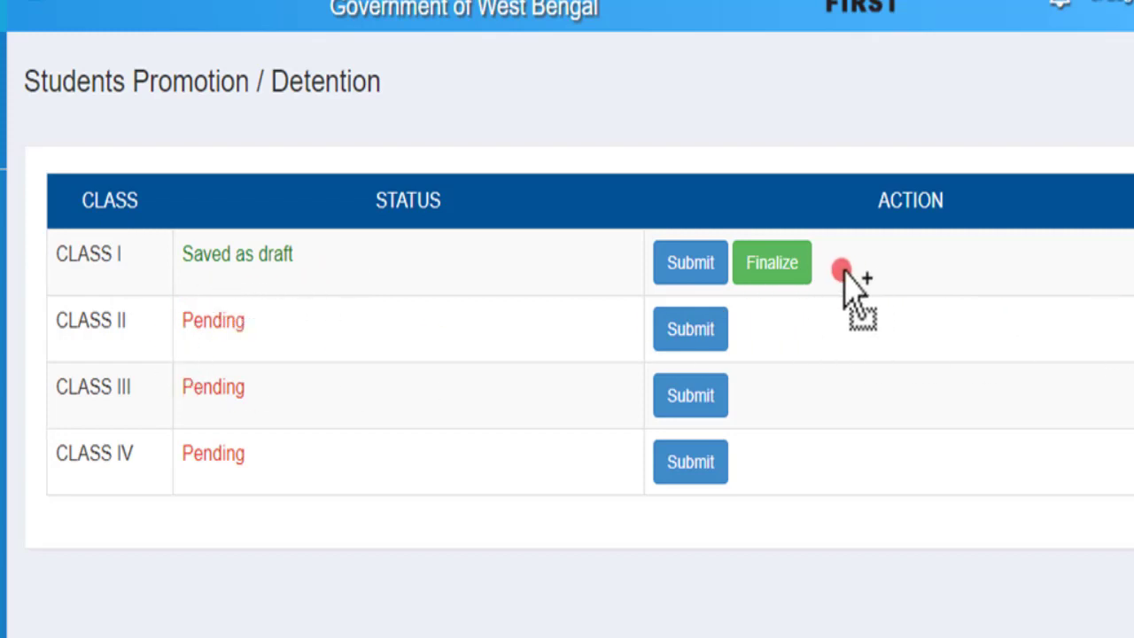
{"action": "left_click", "coordinate": [786, 269]}
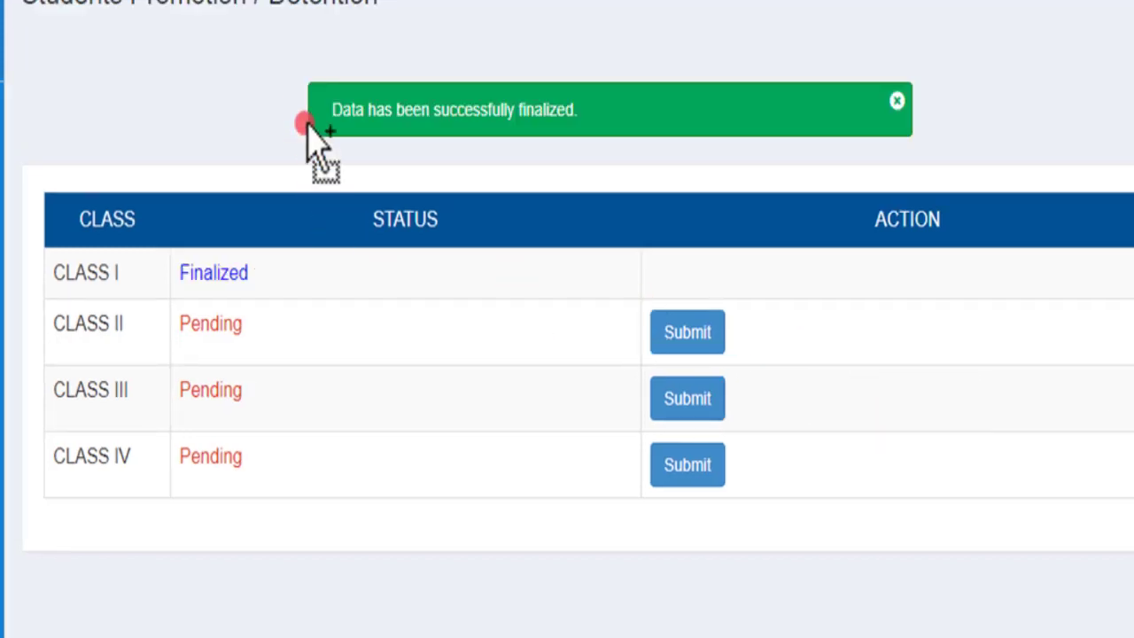
Open the CLASS IV student list for entering promotion and detention data.
{"action": "mouse_move", "coordinate": [304, 76]}
{"action": "left_mouse_down"}
{"action": "mouse_move", "coordinate": [464, 152]}
{"action": "mouse_move", "coordinate": [649, 141]}
{"action": "left_mouse_up"}
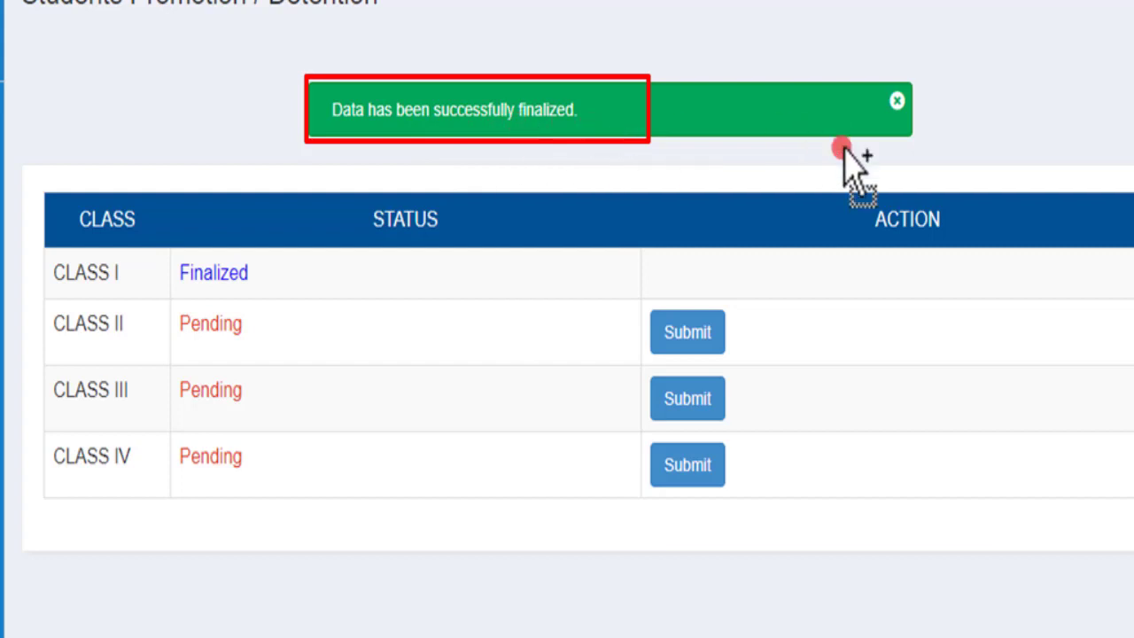
{"action": "mouse_move", "coordinate": [46, 252]}
{"action": "left_mouse_down"}
{"action": "mouse_move", "coordinate": [56, 295]}
{"action": "mouse_move", "coordinate": [866, 278]}
{"action": "mouse_move", "coordinate": [1026, 292]}
{"action": "left_mouse_up"}
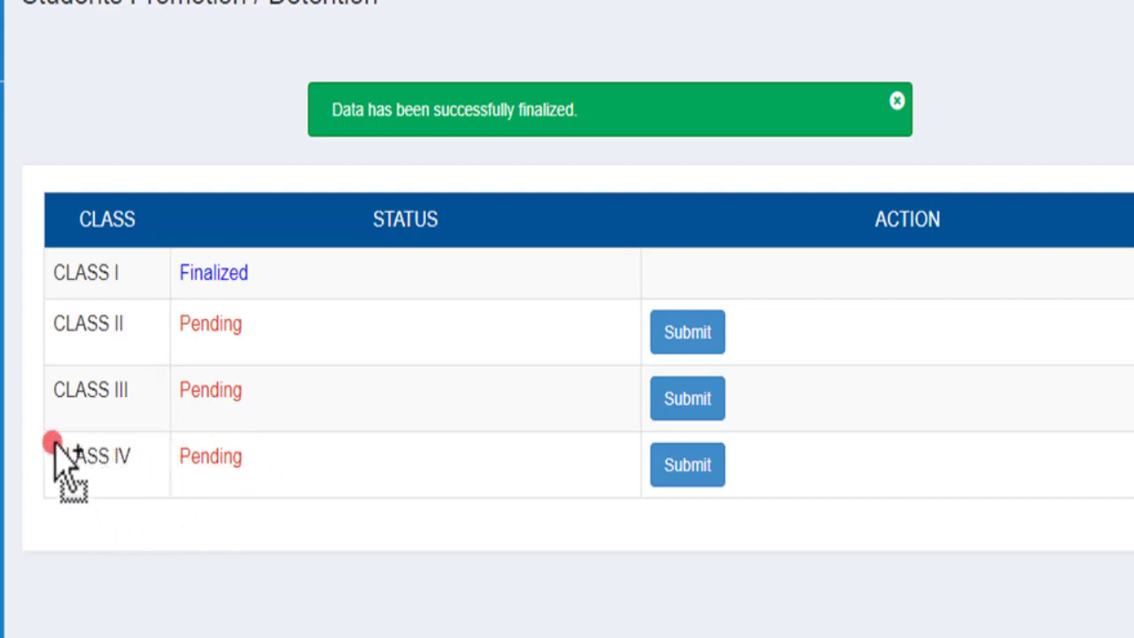
{"action": "left_click_drag", "start_coordinate": [45, 425], "coordinate": [844, 499]}
{"action": "left_click", "coordinate": [689, 467]}
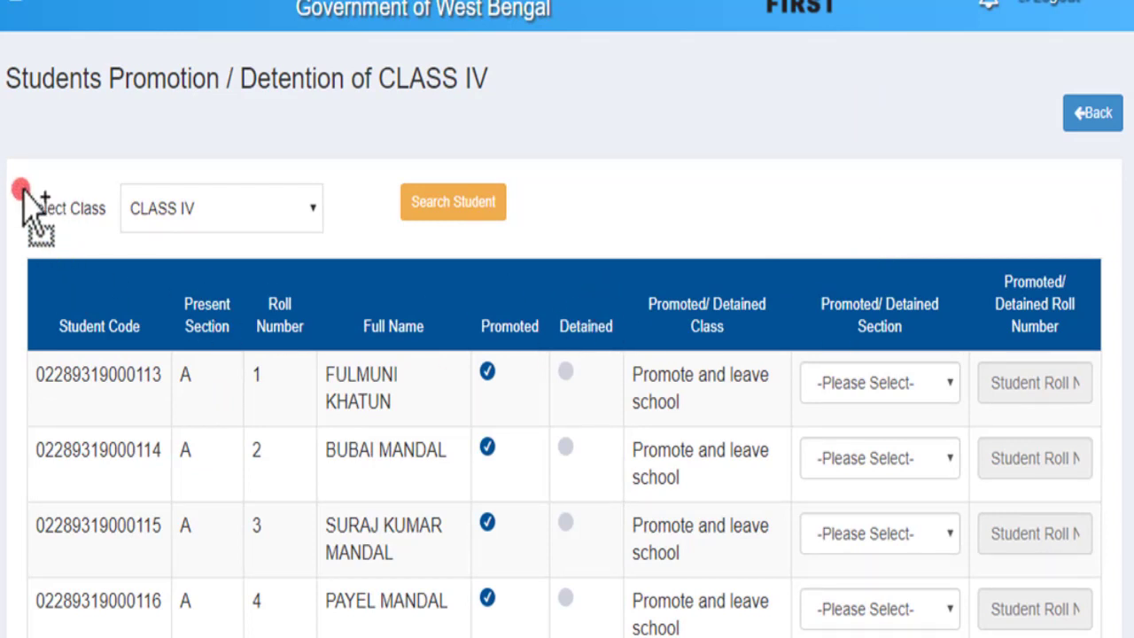
Examine the CLASS IV list's class selector, student search, detained option, and promoted/detained class, section and roll number fields.
{"action": "mouse_move", "coordinate": [12, 182]}
{"action": "left_mouse_down"}
{"action": "mouse_move", "coordinate": [44, 233]}
{"action": "mouse_move", "coordinate": [106, 232]}
{"action": "left_mouse_up"}
{"action": "mouse_move", "coordinate": [118, 177]}
{"action": "left_mouse_down"}
{"action": "mouse_move", "coordinate": [350, 244]}
{"action": "mouse_move", "coordinate": [329, 237]}
{"action": "left_mouse_up"}
{"action": "mouse_move", "coordinate": [380, 178]}
{"action": "left_mouse_down"}
{"action": "mouse_move", "coordinate": [506, 249]}
{"action": "mouse_move", "coordinate": [552, 240]}
{"action": "left_mouse_up"}
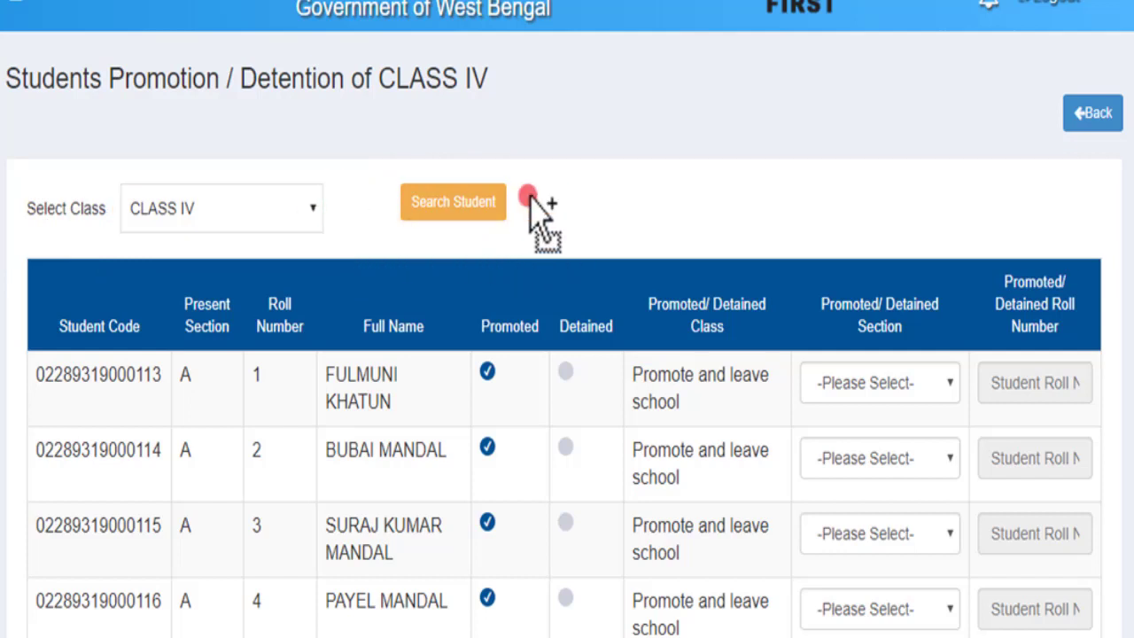
{"action": "scroll", "coordinate": [223, 259], "scroll_direction": "down", "scroll_amount": 3}
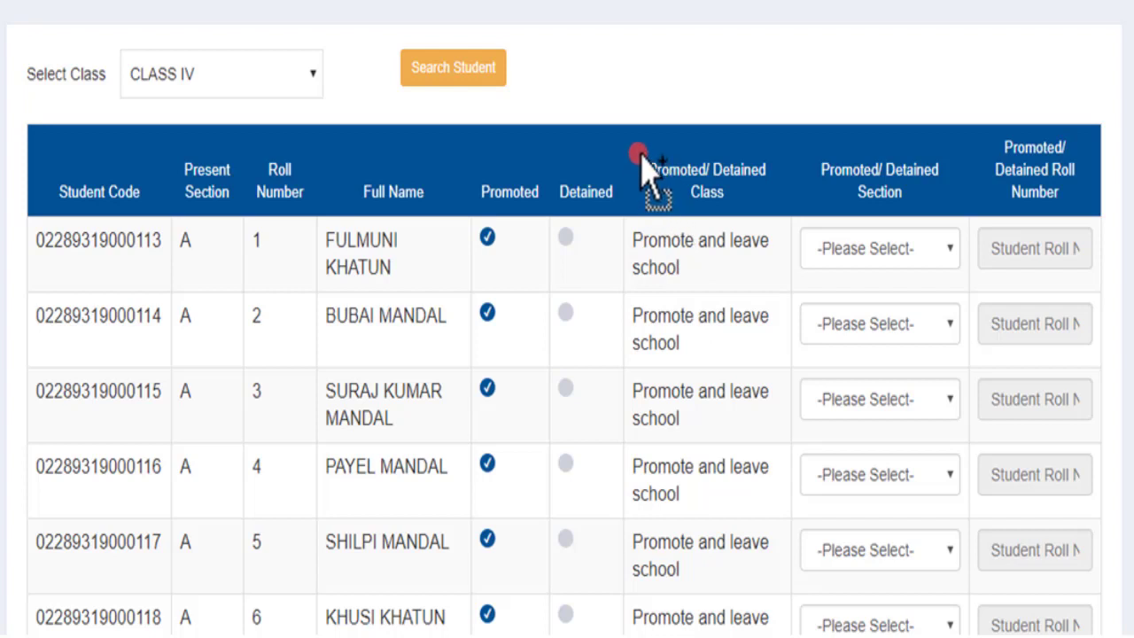
{"action": "mouse_move", "coordinate": [637, 149]}
{"action": "left_mouse_down"}
{"action": "mouse_move", "coordinate": [687, 213]}
{"action": "mouse_move", "coordinate": [787, 207]}
{"action": "left_mouse_up"}
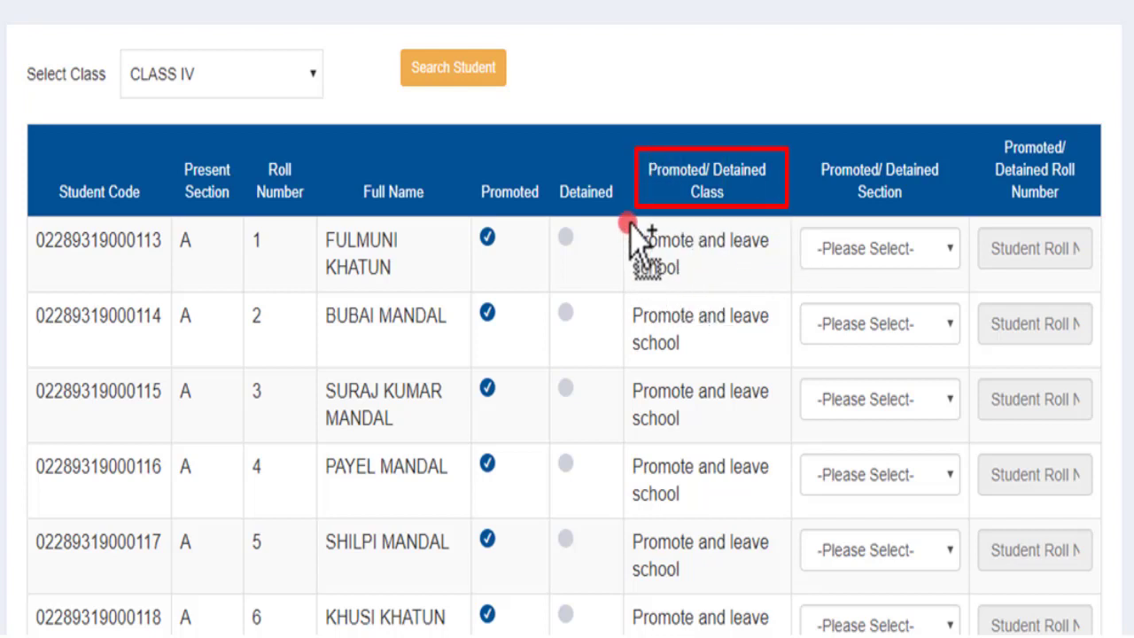
{"action": "mouse_move", "coordinate": [628, 224]}
{"action": "left_mouse_down"}
{"action": "mouse_move", "coordinate": [684, 351]}
{"action": "mouse_move", "coordinate": [778, 286]}
{"action": "left_mouse_up"}
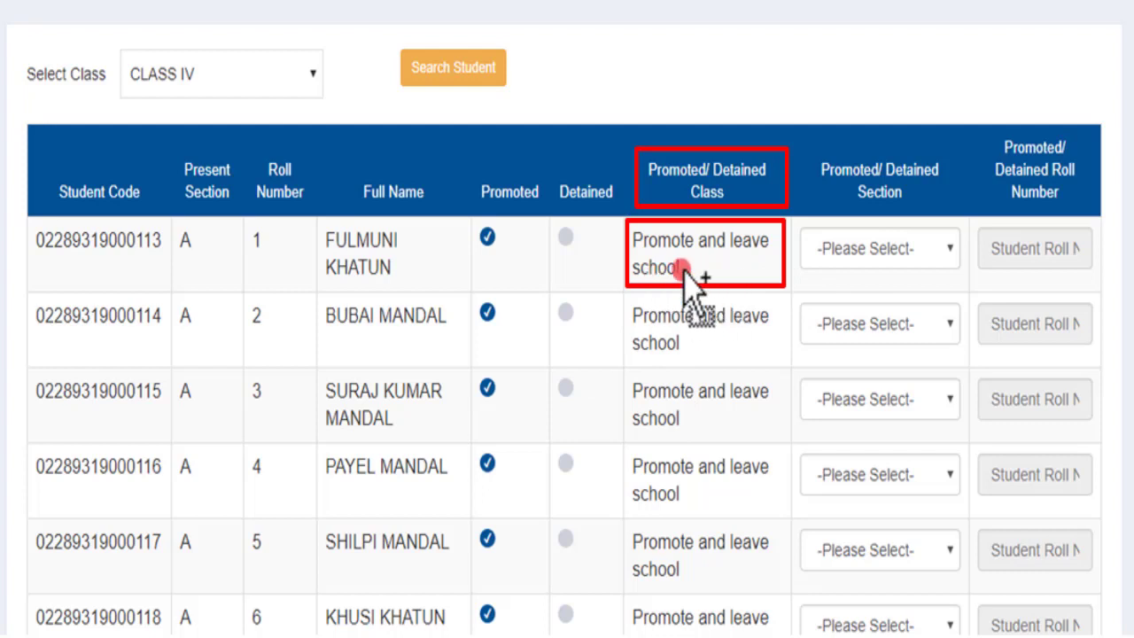
{"action": "mouse_move", "coordinate": [803, 220]}
{"action": "left_mouse_down"}
{"action": "mouse_move", "coordinate": [873, 274]}
{"action": "mouse_move", "coordinate": [965, 276]}
{"action": "left_mouse_up"}
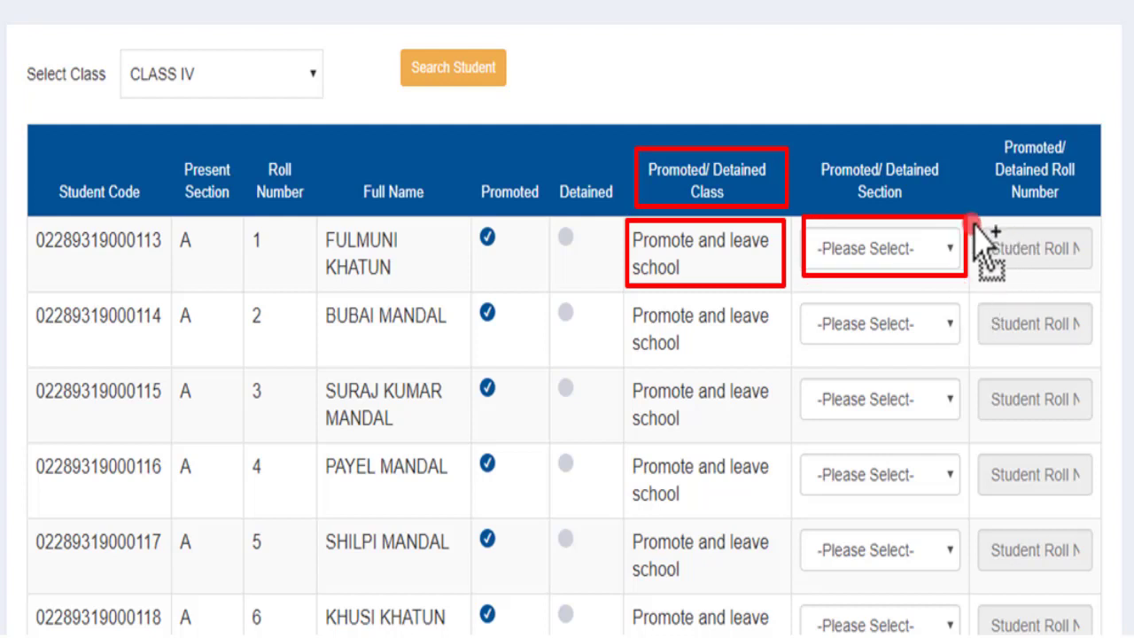
{"action": "mouse_move", "coordinate": [987, 237]}
{"action": "left_mouse_down"}
{"action": "mouse_move", "coordinate": [1119, 284]}
{"action": "mouse_move", "coordinate": [1104, 277]}
{"action": "left_mouse_up"}
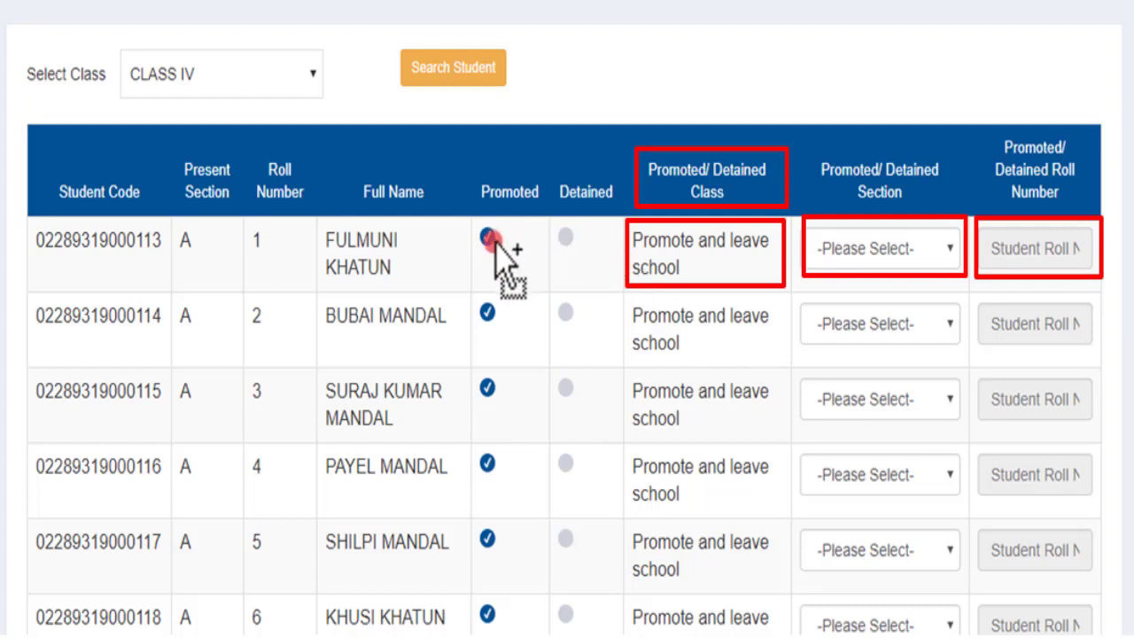
{"action": "left_click_drag", "start_coordinate": [550, 216], "coordinate": [574, 257]}
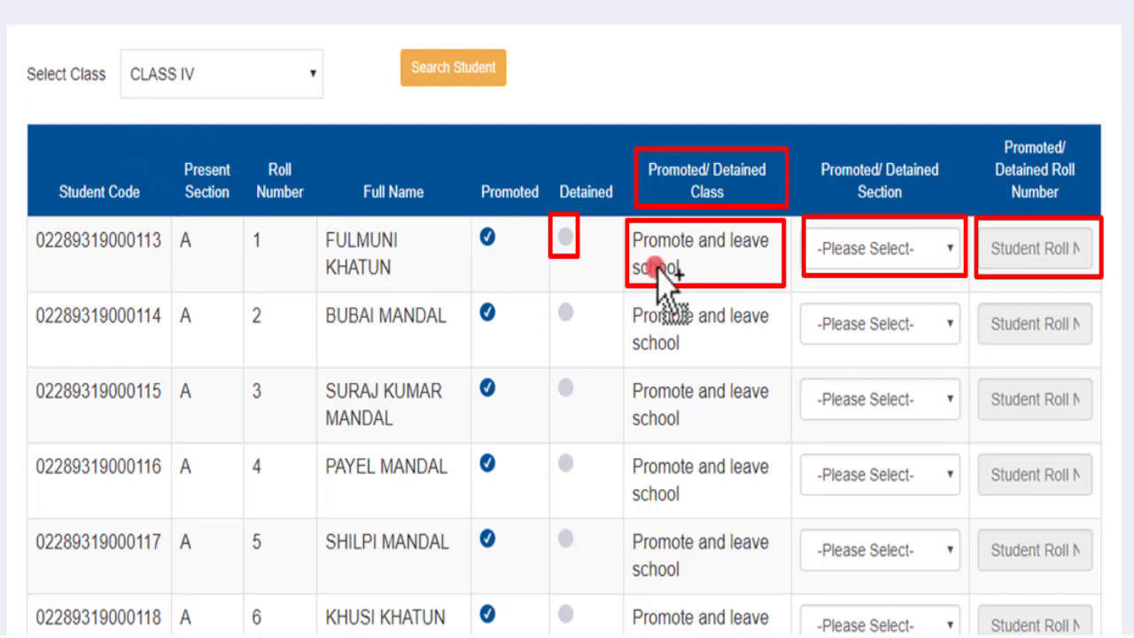
{"action": "key", "text": "e"}
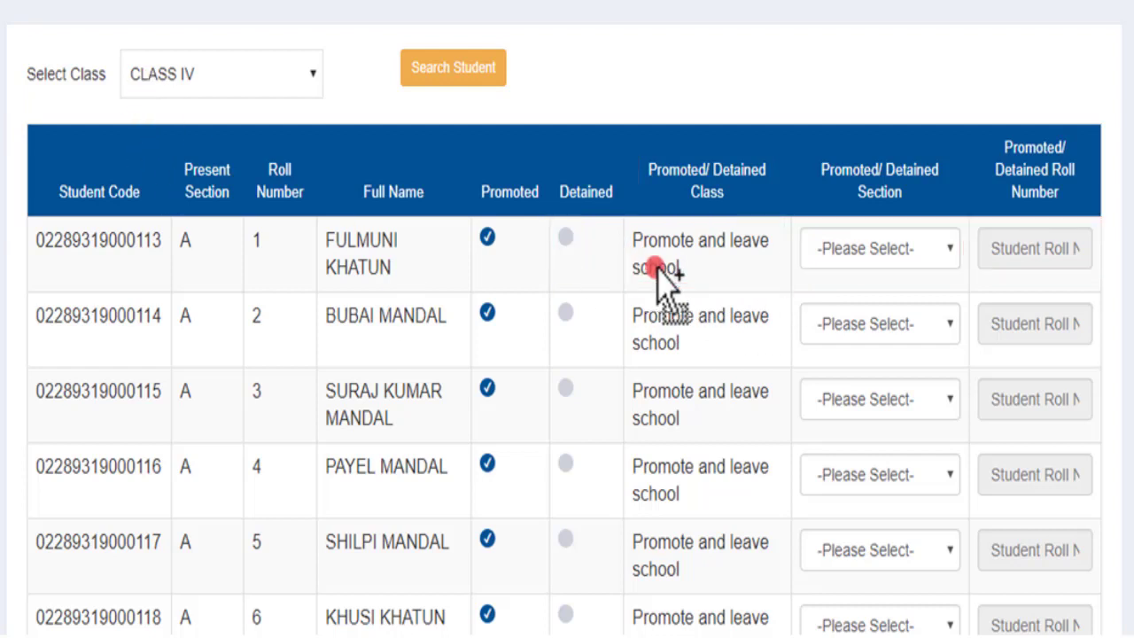
Mark the first CLASS IV student as detained in section A with roll number 14, and save the promotion information.
{"action": "left_click", "coordinate": [566, 238]}
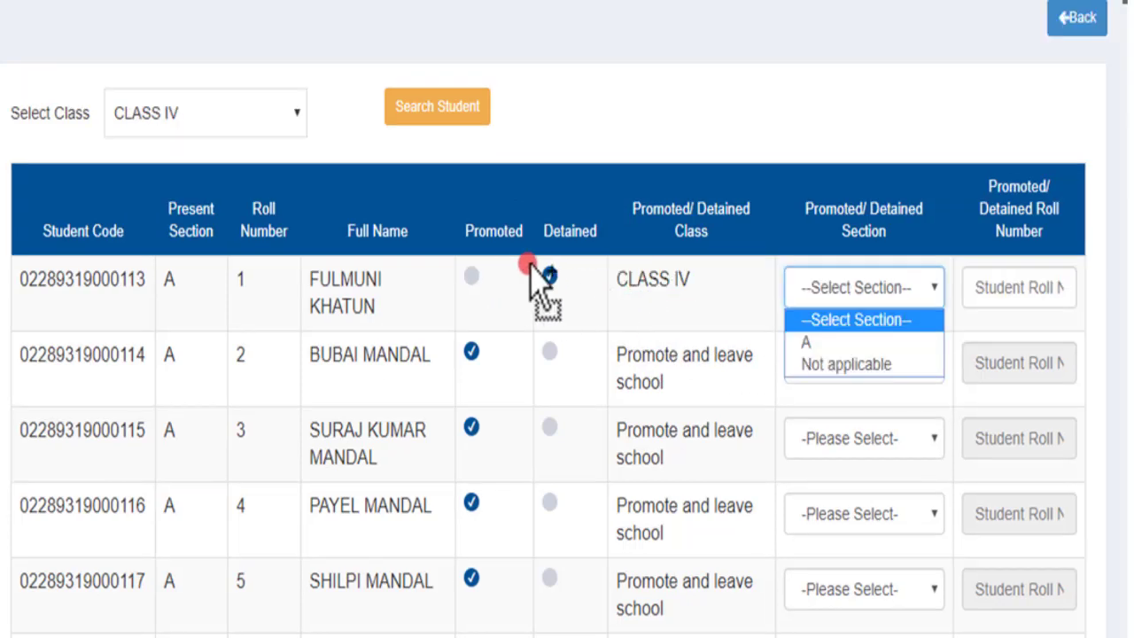
{"action": "mouse_move", "coordinate": [536, 256]}
{"action": "left_mouse_down"}
{"action": "mouse_move", "coordinate": [546, 297]}
{"action": "mouse_move", "coordinate": [567, 306]}
{"action": "left_mouse_up"}
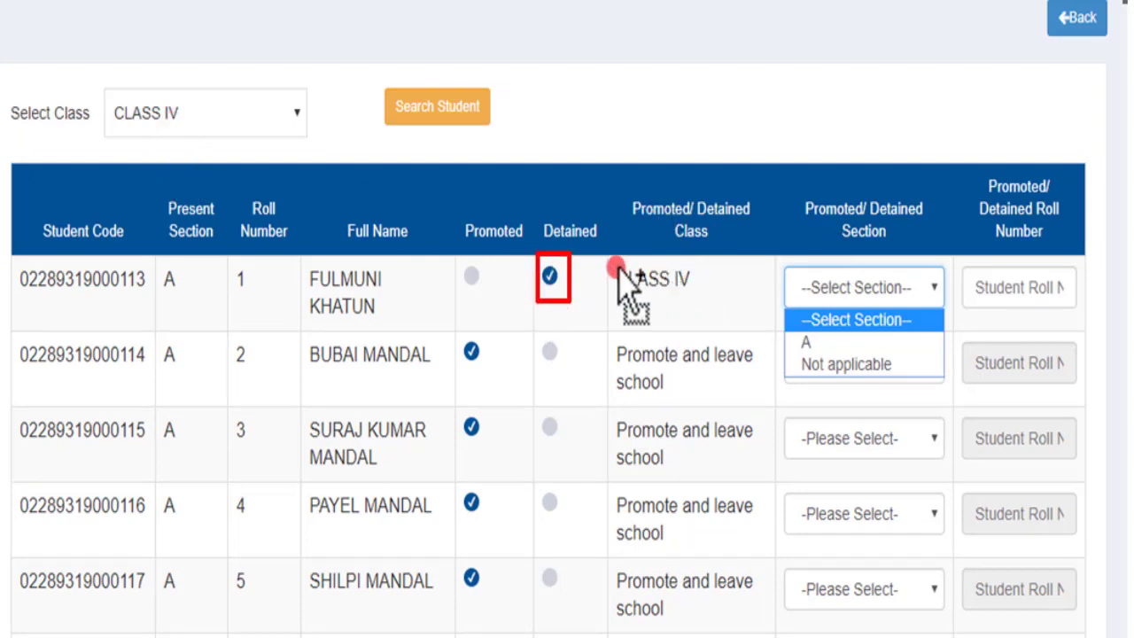
{"action": "left_click_drag", "start_coordinate": [610, 269], "coordinate": [738, 321]}
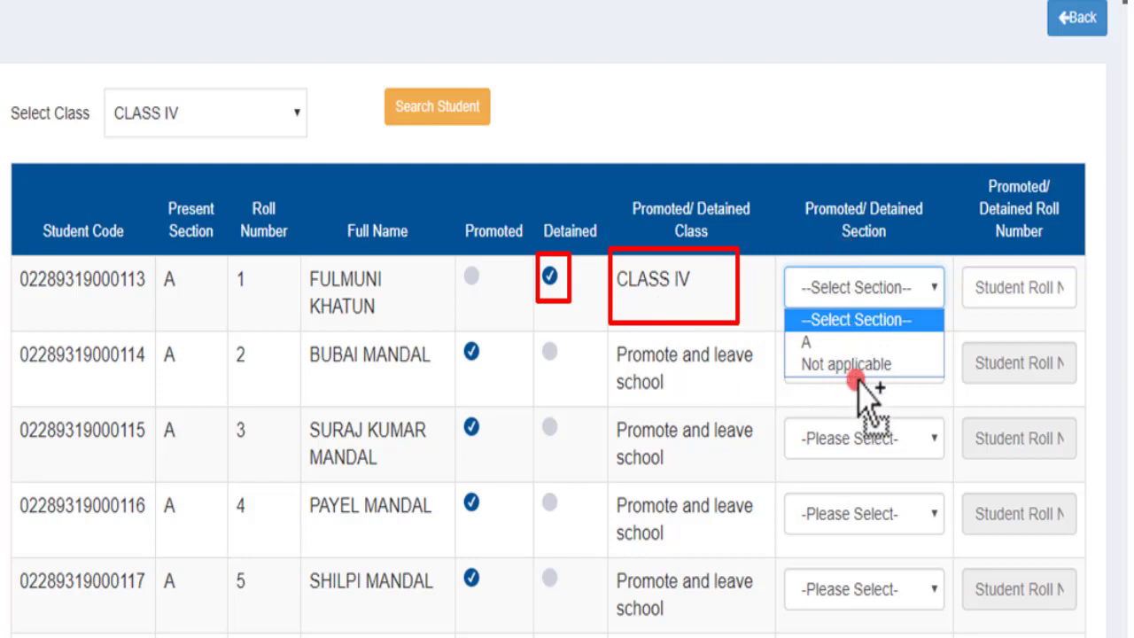
{"action": "mouse_move", "coordinate": [787, 324]}
{"action": "left_mouse_down"}
{"action": "mouse_move", "coordinate": [886, 362]}
{"action": "mouse_move", "coordinate": [950, 359]}
{"action": "left_mouse_up"}
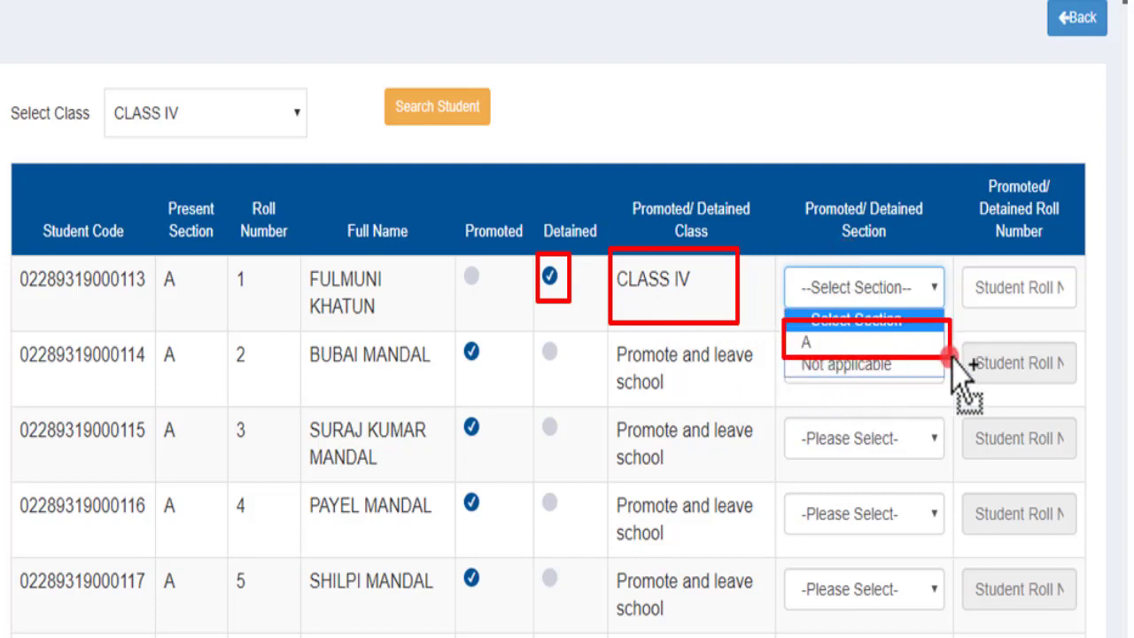
{"action": "mouse_move", "coordinate": [954, 257]}
{"action": "left_mouse_down"}
{"action": "mouse_move", "coordinate": [1002, 303]}
{"action": "mouse_move", "coordinate": [1101, 298]}
{"action": "mouse_move", "coordinate": [1096, 310]}
{"action": "left_mouse_up"}
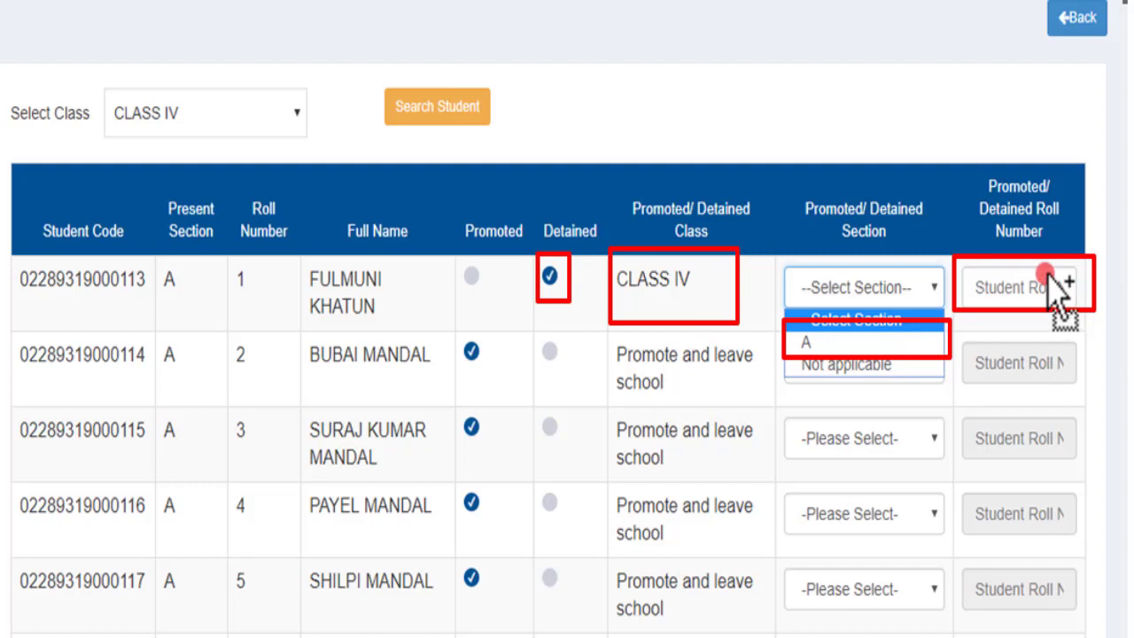
{"action": "key", "text": "e"}
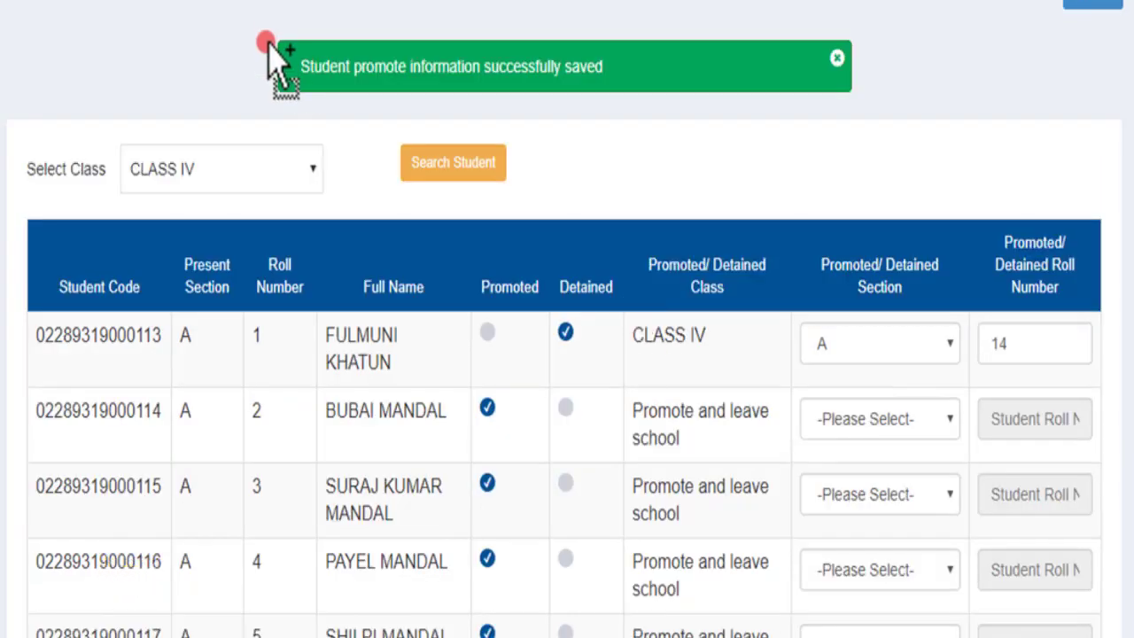
Check the save notice and class selector of the CLASS IV list, and return to the class-wise Students Promotion / Detention overview.
{"action": "mouse_move", "coordinate": [266, 43]}
{"action": "left_mouse_down"}
{"action": "mouse_move", "coordinate": [297, 85]}
{"action": "mouse_move", "coordinate": [540, 108]}
{"action": "mouse_move", "coordinate": [631, 98]}
{"action": "left_mouse_up"}
{"action": "mouse_move", "coordinate": [113, 139]}
{"action": "left_mouse_down"}
{"action": "mouse_move", "coordinate": [128, 178]}
{"action": "mouse_move", "coordinate": [278, 207]}
{"action": "left_mouse_up"}
{"action": "key", "text": "ctrl+z"}
{"action": "key", "text": "ctrl+z"}
{"action": "mouse_move", "coordinate": [105, 129]}
{"action": "left_mouse_down"}
{"action": "mouse_move", "coordinate": [149, 206]}
{"action": "mouse_move", "coordinate": [335, 207]}
{"action": "left_mouse_up"}
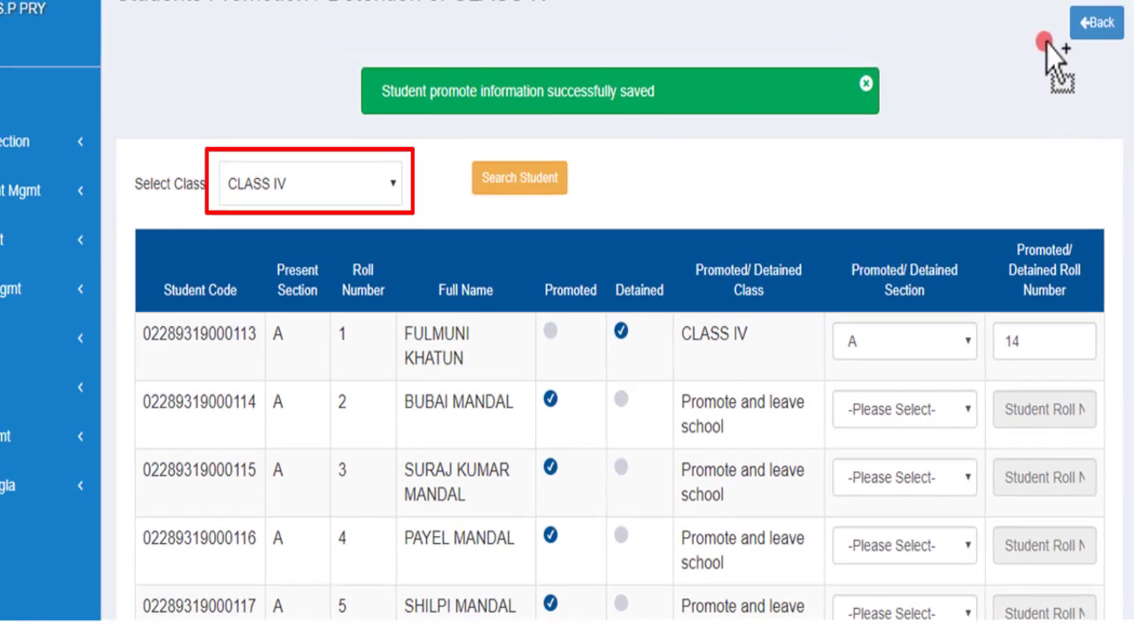
{"action": "left_click_drag", "start_coordinate": [1058, 2], "coordinate": [1129, 46]}
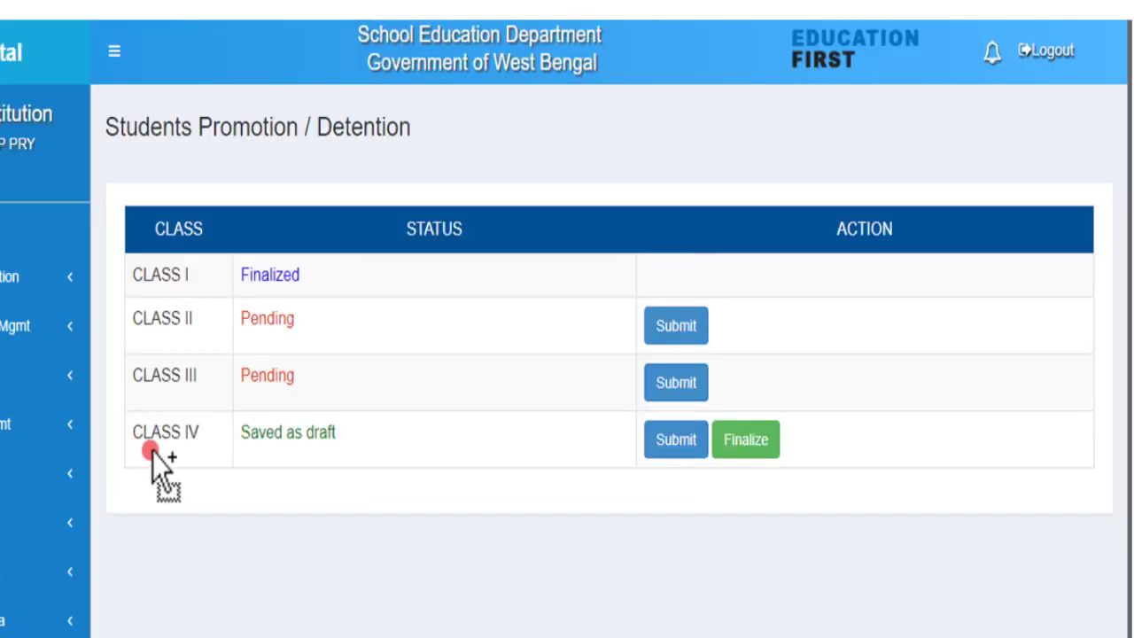
Check the status and available actions of CLASS IV in the overview, and finalize its drafted promotion and detention data.
{"action": "mouse_move", "coordinate": [229, 410]}
{"action": "left_mouse_down"}
{"action": "mouse_move", "coordinate": [264, 456]}
{"action": "mouse_move", "coordinate": [353, 456]}
{"action": "left_mouse_up"}
{"action": "left_click_drag", "start_coordinate": [636, 468], "coordinate": [794, 465]}
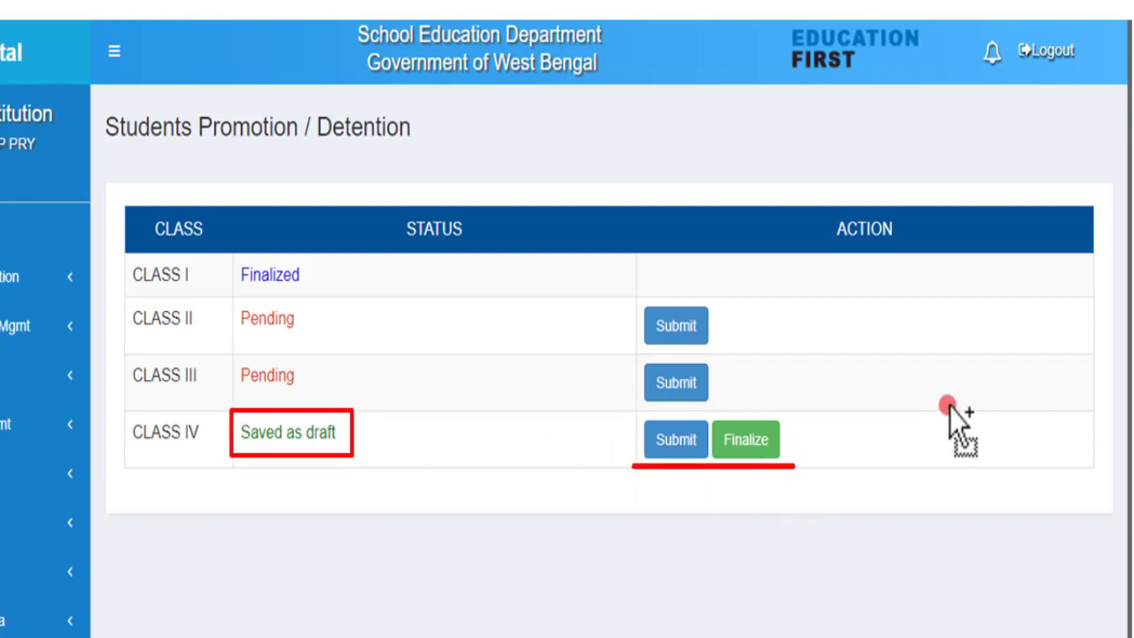
{"action": "mouse_move", "coordinate": [129, 261]}
{"action": "left_mouse_down"}
{"action": "mouse_move", "coordinate": [133, 289]}
{"action": "mouse_move", "coordinate": [331, 288]}
{"action": "left_mouse_up"}
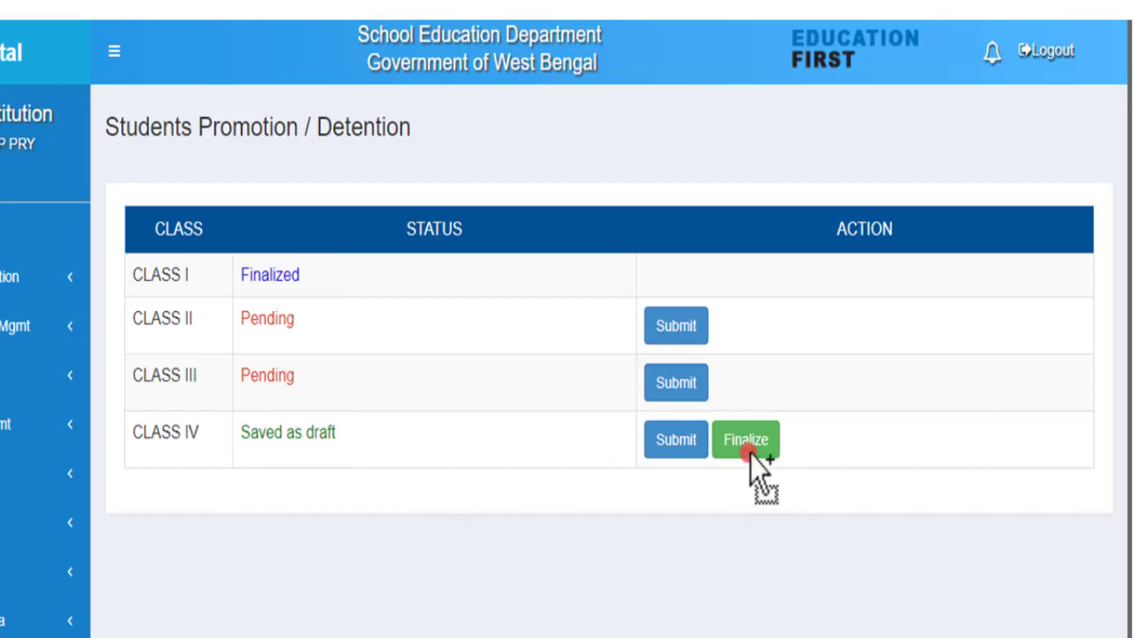
{"action": "mouse_move", "coordinate": [714, 412]}
{"action": "left_mouse_down"}
{"action": "mouse_move", "coordinate": [730, 452]}
{"action": "mouse_move", "coordinate": [805, 452]}
{"action": "left_mouse_up"}
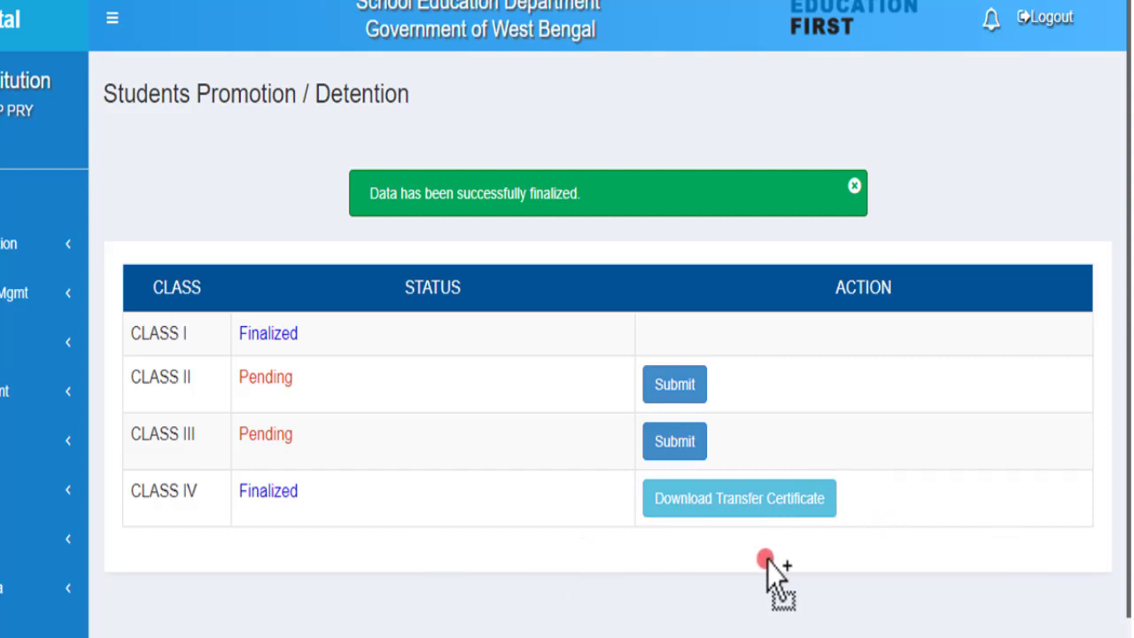
Download the transfer certificate for the finalized CLASS IV.
{"action": "mouse_move", "coordinate": [806, 506]}
{"action": "left_mouse_down"}
{"action": "mouse_move", "coordinate": [786, 509]}
{"action": "mouse_move", "coordinate": [768, 477]}
{"action": "left_mouse_up"}
{"action": "scroll", "coordinate": [786, 509], "scroll_direction": "down", "scroll_amount": 1}
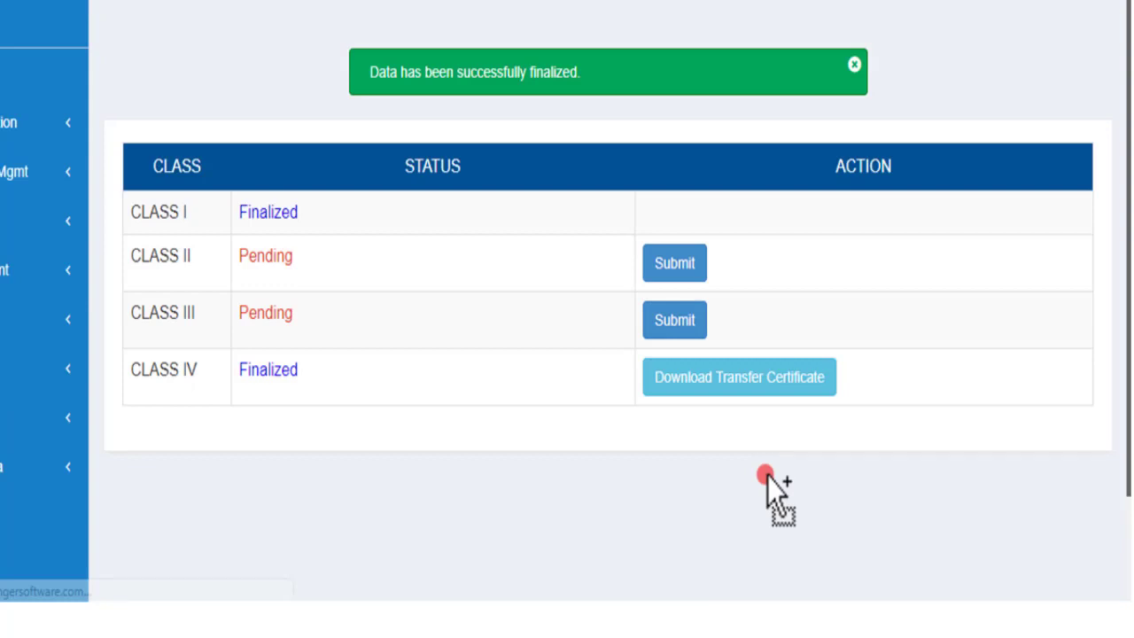
{"action": "left_click_drag", "start_coordinate": [768, 477], "coordinate": [766, 475]}
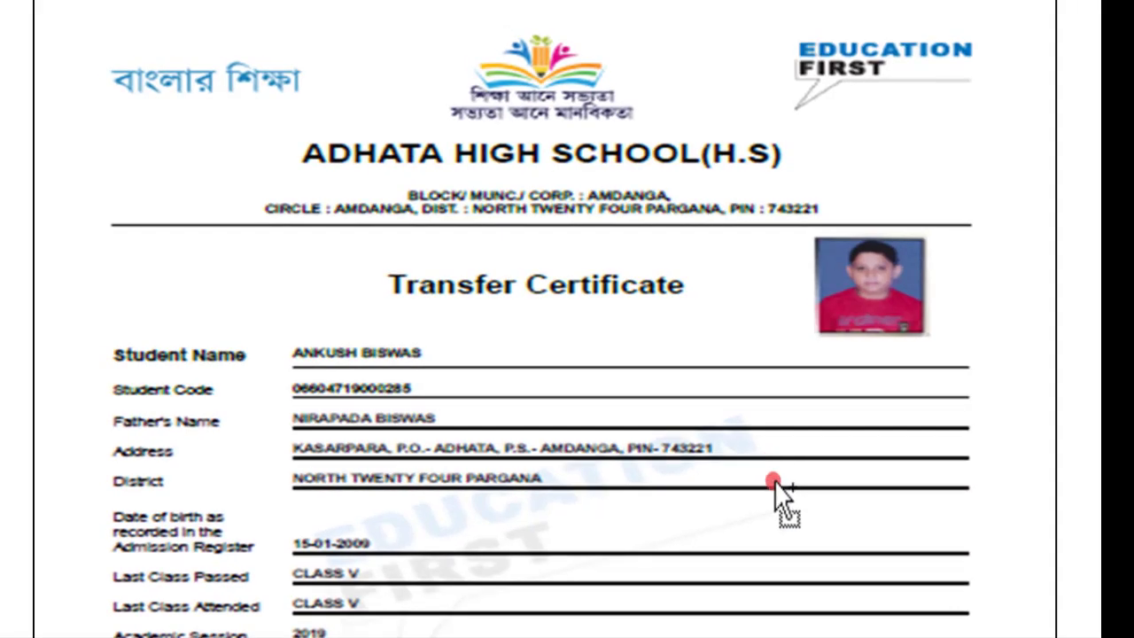
Examine the transfer certificate's student details, reason for transfer, and acknowledgement section with its guardian signature and date fields.
{"action": "mouse_move", "coordinate": [775, 484]}
{"action": "left_mouse_down"}
{"action": "mouse_move", "coordinate": [257, 288]}
{"action": "mouse_move", "coordinate": [1064, 201]}
{"action": "mouse_move", "coordinate": [174, 132]}
{"action": "mouse_move", "coordinate": [574, 117]}
{"action": "mouse_move", "coordinate": [338, 183]}
{"action": "mouse_move", "coordinate": [296, 180]}
{"action": "mouse_move", "coordinate": [876, 176]}
{"action": "mouse_move", "coordinate": [476, 244]}
{"action": "mouse_move", "coordinate": [494, 88]}
{"action": "mouse_move", "coordinate": [877, 89]}
{"action": "mouse_move", "coordinate": [850, 140]}
{"action": "mouse_move", "coordinate": [900, 195]}
{"action": "mouse_move", "coordinate": [898, 156]}
{"action": "mouse_move", "coordinate": [198, 222]}
{"action": "mouse_move", "coordinate": [177, 283]}
{"action": "mouse_move", "coordinate": [122, 286]}
{"action": "mouse_move", "coordinate": [114, 298]}
{"action": "mouse_move", "coordinate": [119, 242]}
{"action": "mouse_move", "coordinate": [128, 379]}
{"action": "mouse_move", "coordinate": [367, 376]}
{"action": "mouse_move", "coordinate": [356, 369]}
{"action": "mouse_move", "coordinate": [373, 379]}
{"action": "mouse_move", "coordinate": [341, 353]}
{"action": "mouse_move", "coordinate": [932, 324]}
{"action": "mouse_move", "coordinate": [337, 319]}
{"action": "mouse_move", "coordinate": [187, 335]}
{"action": "mouse_move", "coordinate": [429, 328]}
{"action": "mouse_move", "coordinate": [475, 312]}
{"action": "mouse_move", "coordinate": [333, 316]}
{"action": "mouse_move", "coordinate": [587, 324]}
{"action": "mouse_move", "coordinate": [819, 314]}
{"action": "mouse_move", "coordinate": [437, 295]}
{"action": "left_mouse_up"}
{"action": "scroll", "coordinate": [478, 243], "scroll_direction": "down", "scroll_amount": 4}
{"action": "scroll", "coordinate": [877, 89], "scroll_direction": "up", "scroll_amount": 2}
{"action": "scroll", "coordinate": [119, 296], "scroll_direction": "down", "scroll_amount": 2}
{"action": "scroll", "coordinate": [341, 353], "scroll_direction": "down", "scroll_amount": 5}
{"action": "scroll", "coordinate": [452, 319], "scroll_direction": "down", "scroll_amount": 3}
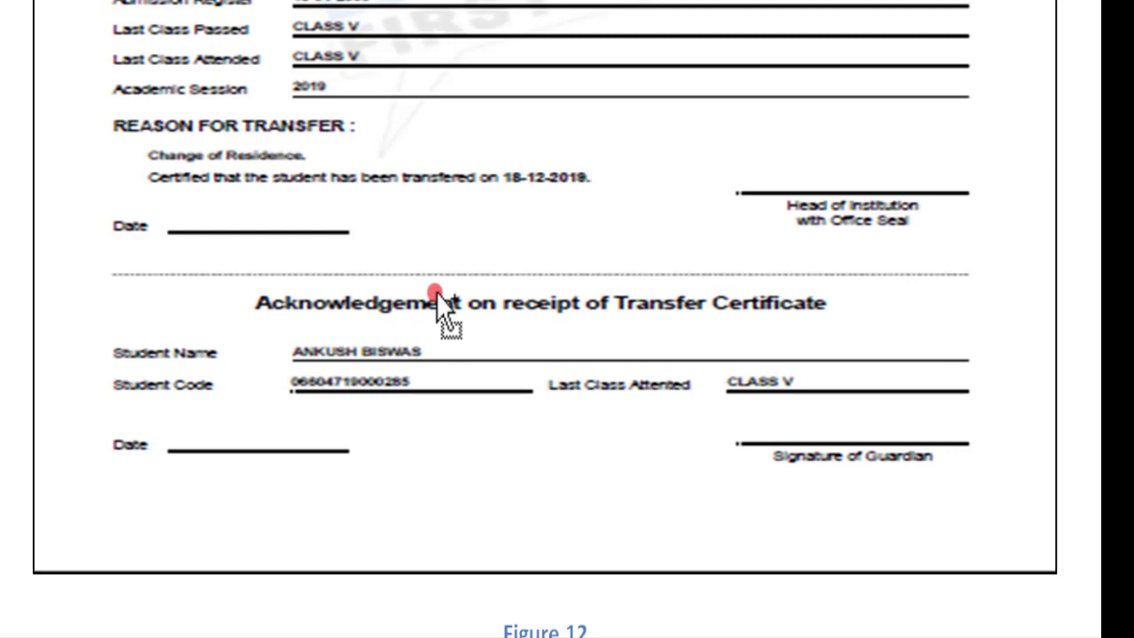
{"action": "left_click_drag", "start_coordinate": [436, 293], "coordinate": [1072, 585]}
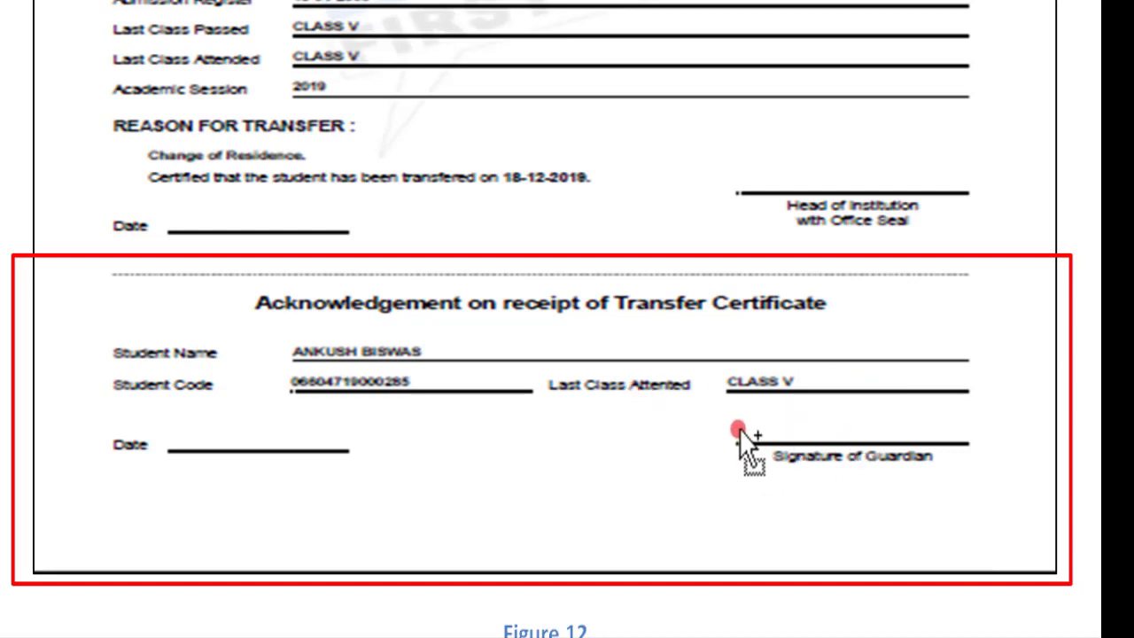
{"action": "mouse_move", "coordinate": [738, 430]}
{"action": "left_mouse_down"}
{"action": "mouse_move", "coordinate": [846, 489]}
{"action": "mouse_move", "coordinate": [982, 478]}
{"action": "left_mouse_up"}
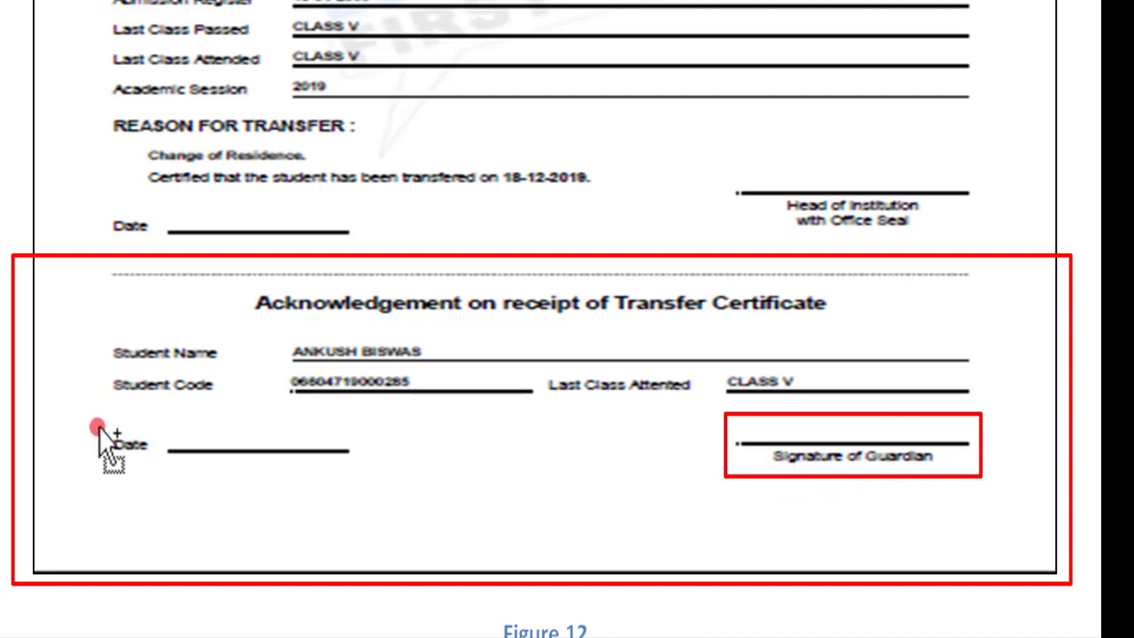
{"action": "left_click_drag", "start_coordinate": [97, 424], "coordinate": [375, 483]}
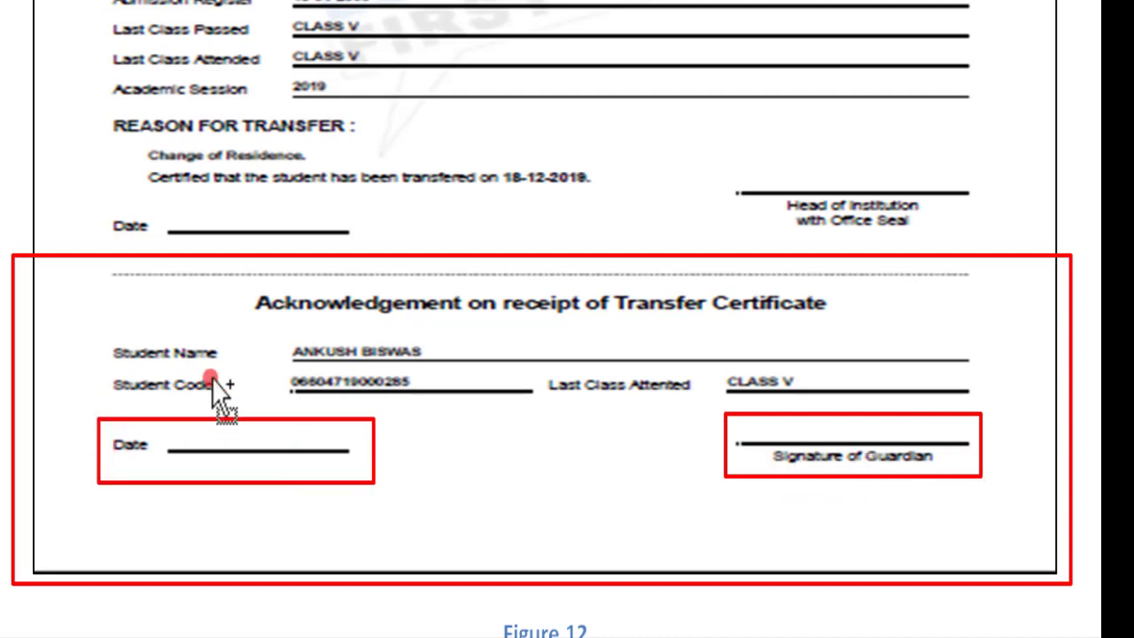
{"action": "key", "text": "Escape"}
{"action": "scroll", "coordinate": [375, 405], "scroll_direction": "up", "scroll_amount": 5}
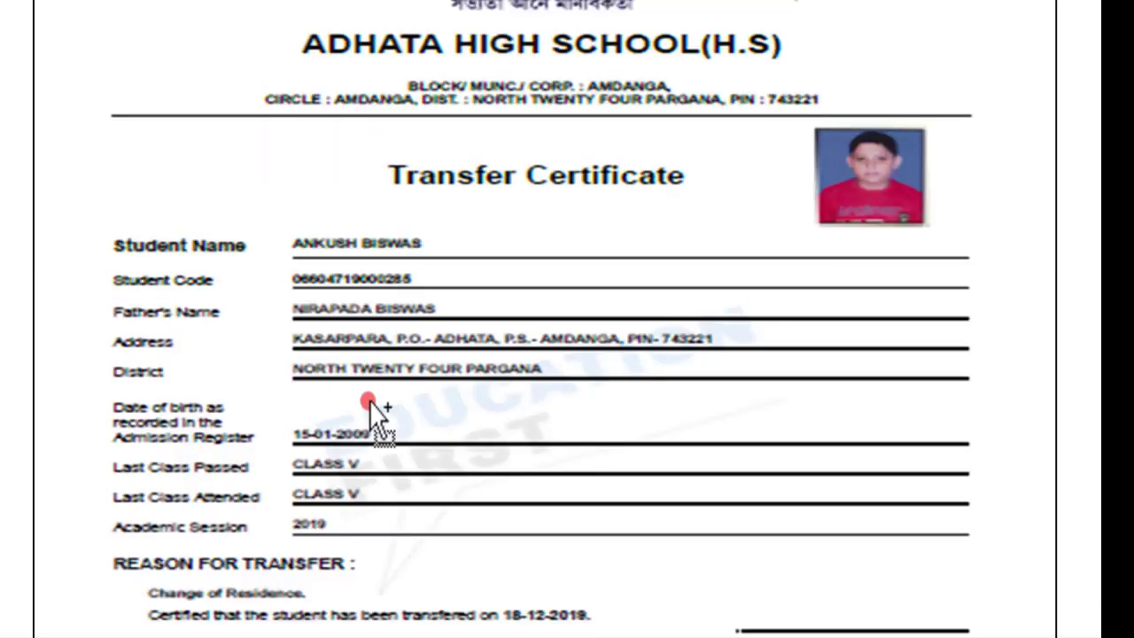